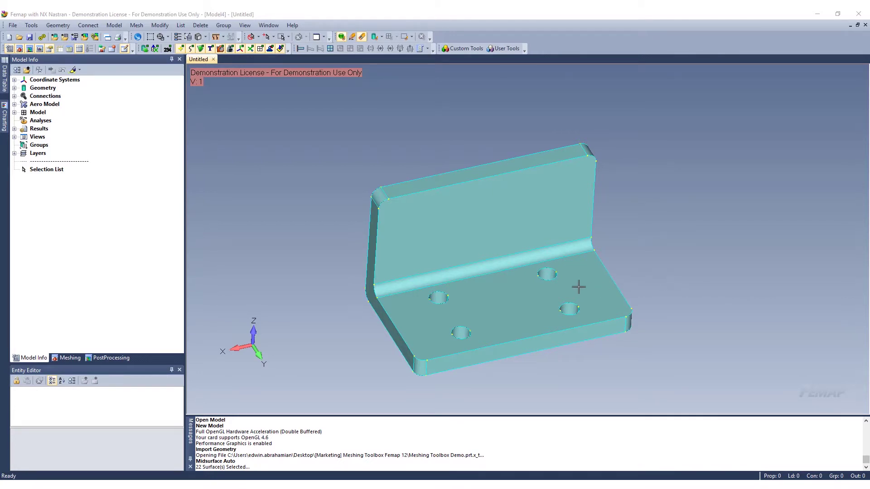
Remove all blends from the bracket solid with Feature Removal set to the Blends feature type.
{"action": "scroll", "coordinate": [577, 287], "scroll_direction": "up", "scroll_amount": 1}
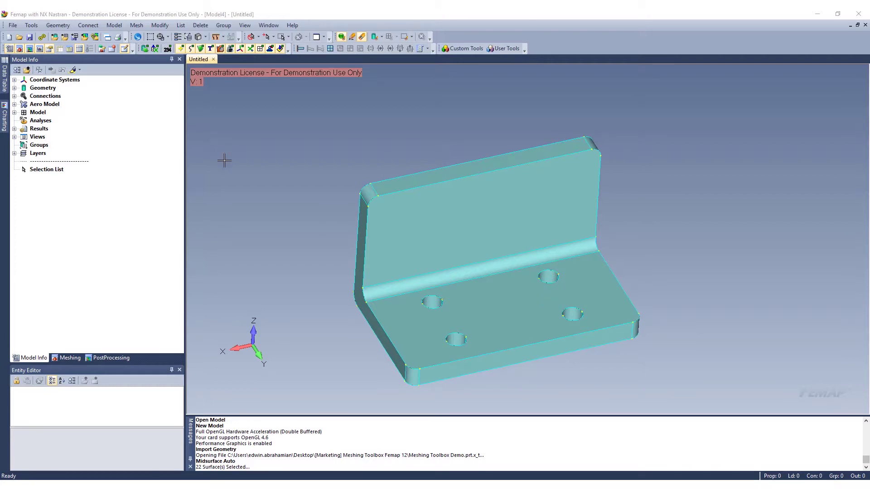
{"action": "left_click", "coordinate": [72, 358]}
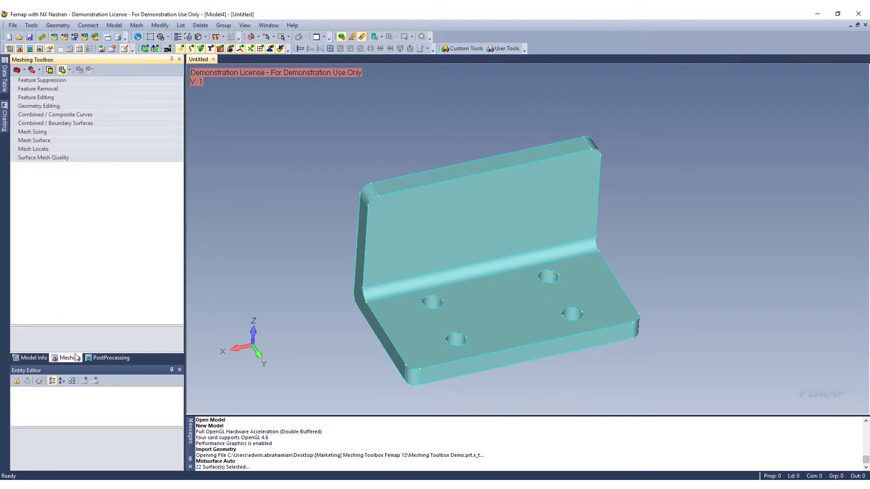
{"action": "left_click", "coordinate": [58, 89]}
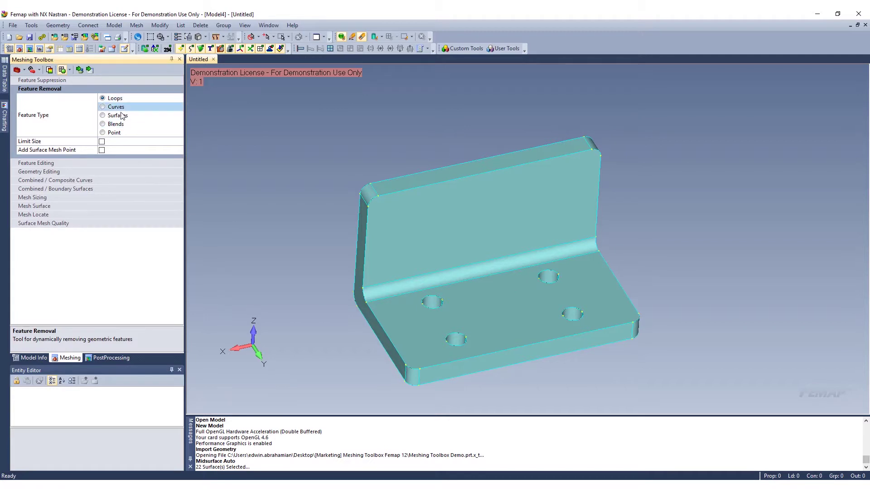
{"action": "left_click", "coordinate": [103, 124]}
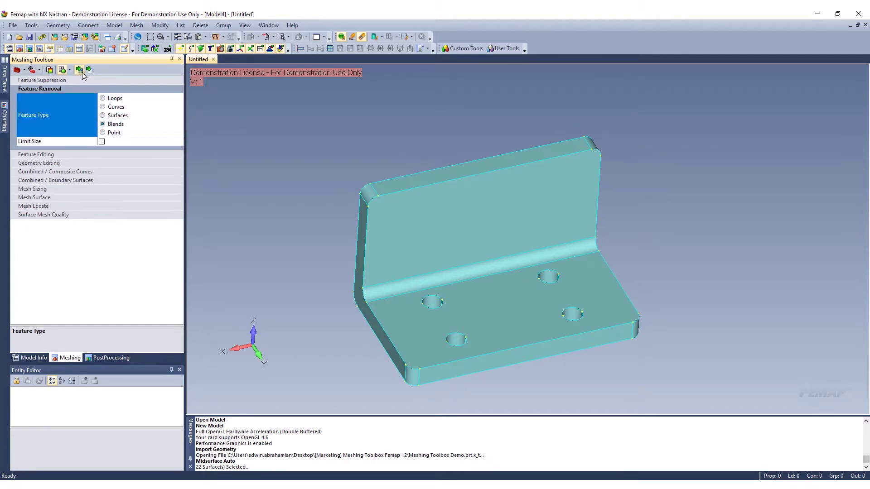
{"action": "left_click", "coordinate": [494, 257]}
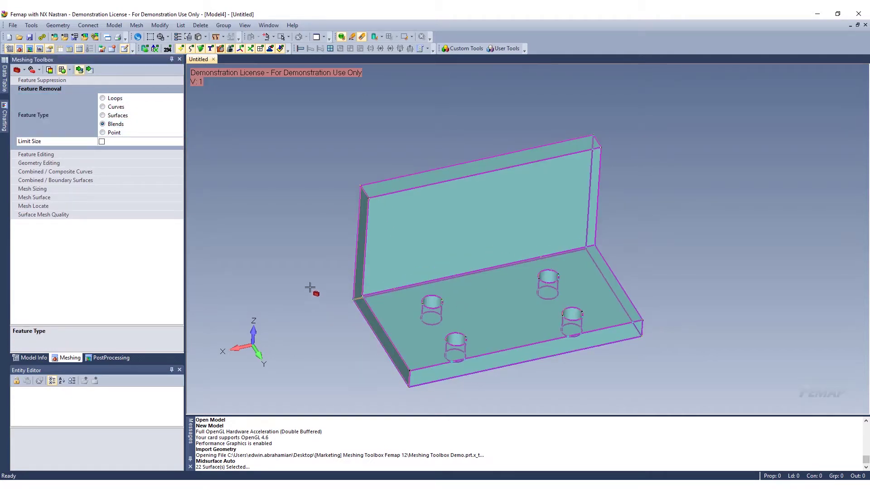
{"action": "left_click", "coordinate": [79, 69]}
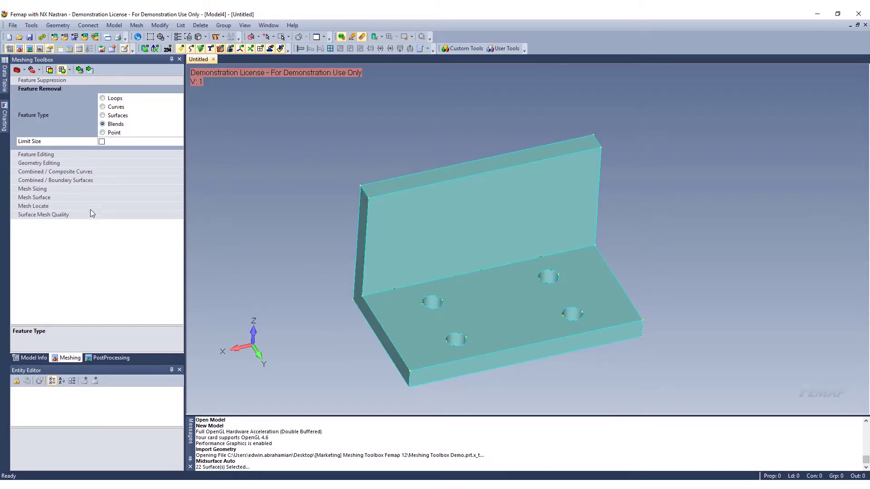
Start automatic midsurface generation on all surfaces of the bracket.
{"action": "left_click", "coordinate": [32, 358]}
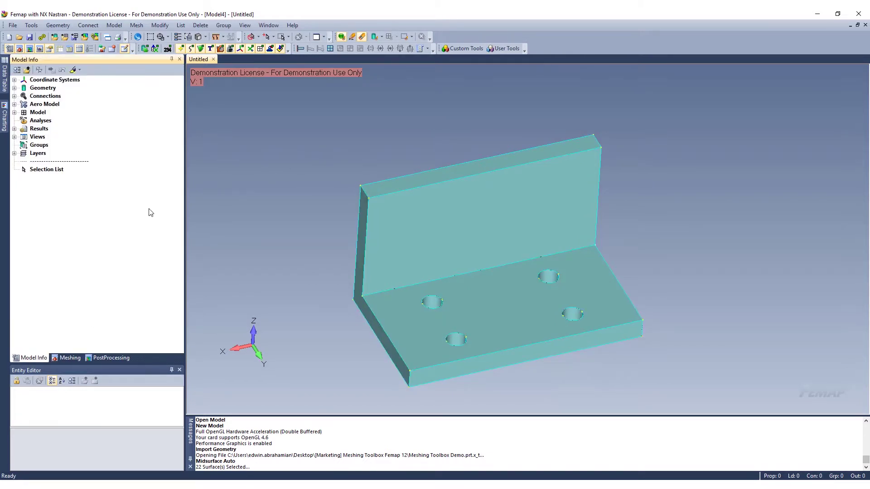
{"action": "left_click", "coordinate": [58, 25]}
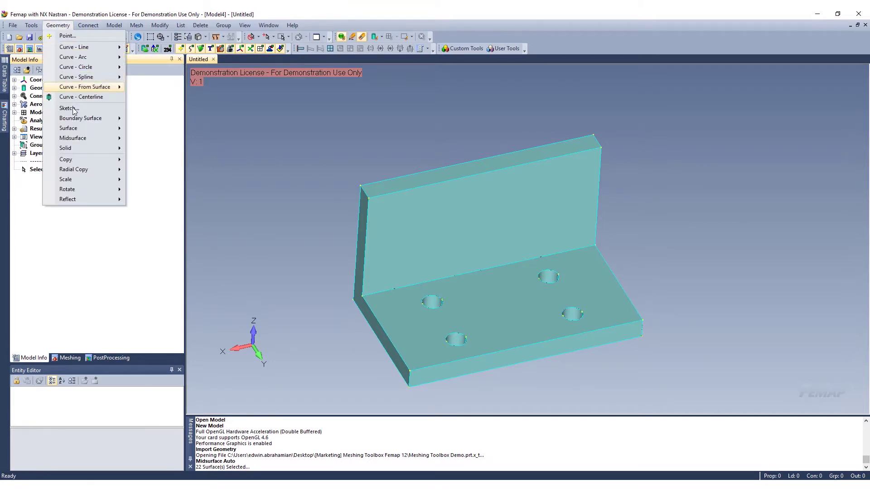
{"action": "mouse_move", "coordinate": [77, 139]}
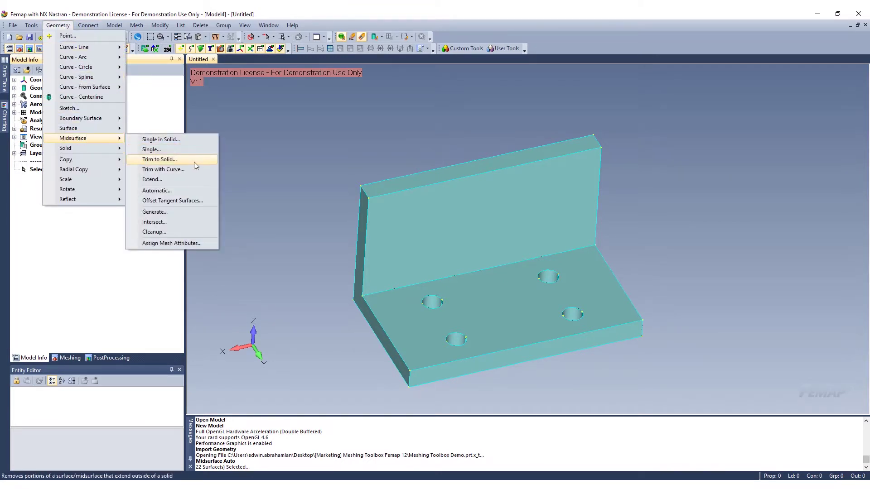
{"action": "left_click", "coordinate": [173, 191]}
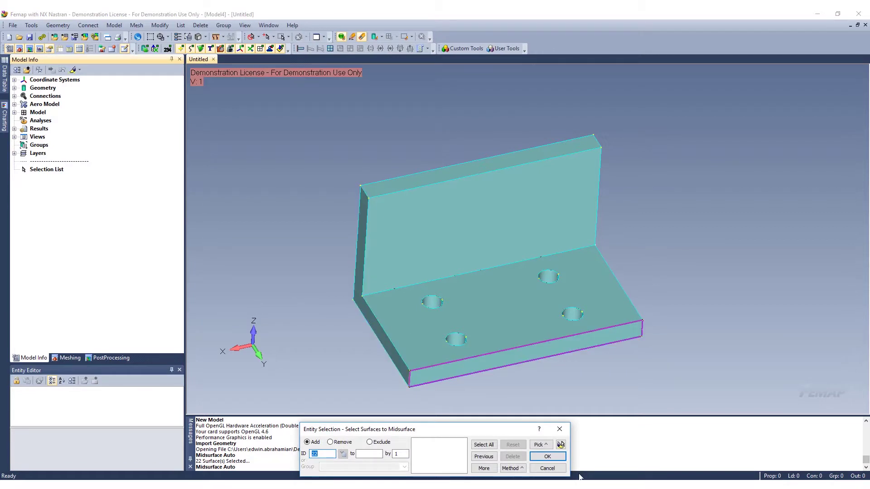
{"action": "left_click", "coordinate": [483, 444]}
{"action": "left_click", "coordinate": [548, 456]}
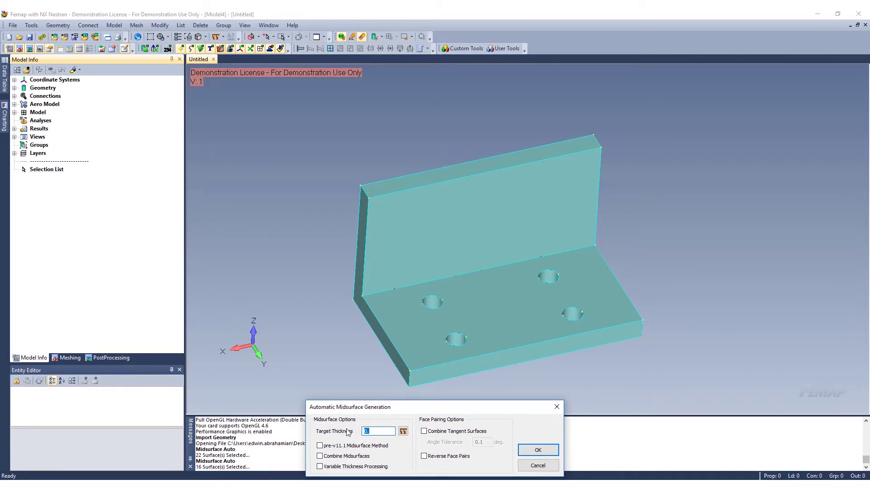
With Pick Front and Smart Snap on, set the target thickness by measuring between the upper and lower corner points of the base plate's edge.
{"action": "left_click", "coordinate": [403, 431]}
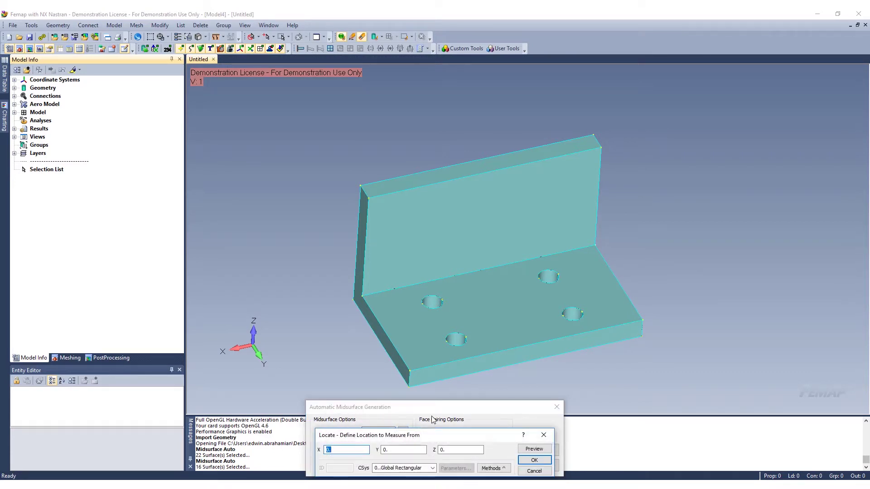
{"action": "right_click", "coordinate": [357, 341]}
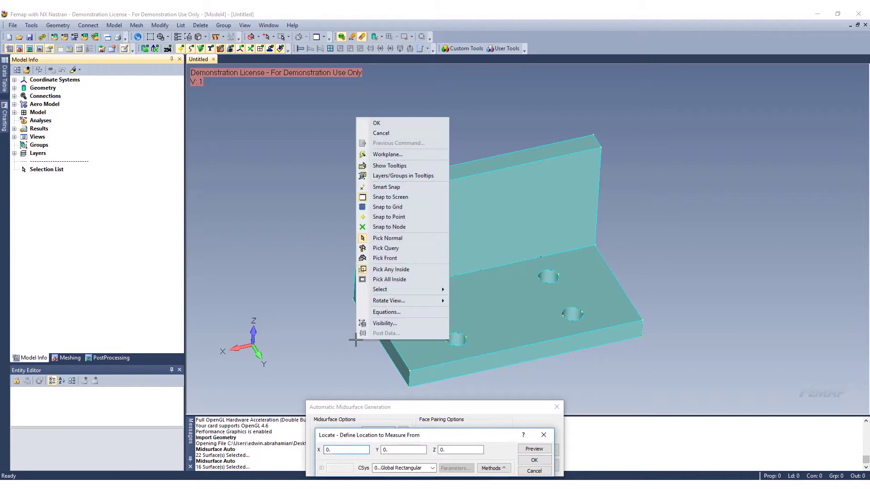
{"action": "left_click", "coordinate": [394, 259]}
{"action": "right_click", "coordinate": [332, 290]}
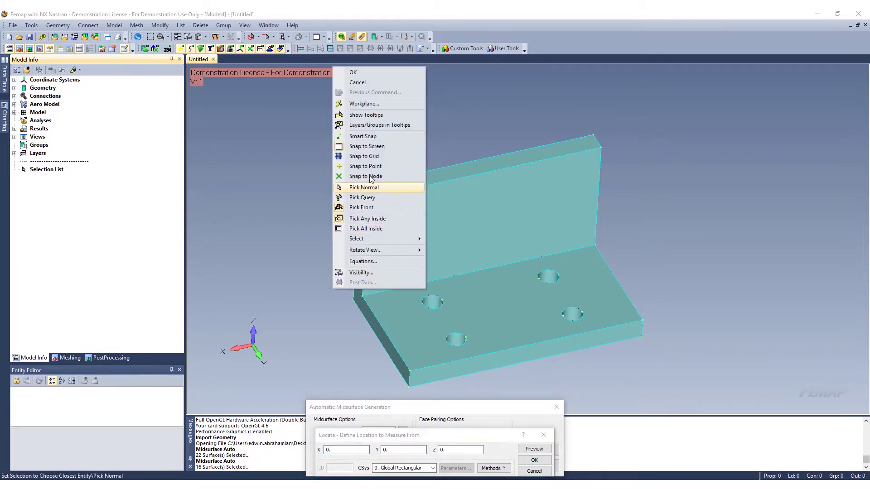
{"action": "left_click", "coordinate": [374, 138]}
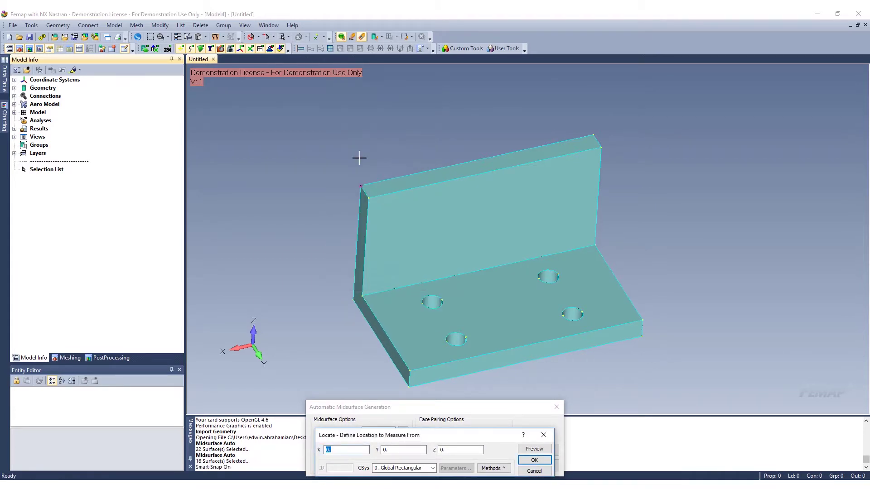
{"action": "left_click", "coordinate": [413, 371]}
{"action": "left_click", "coordinate": [534, 460]}
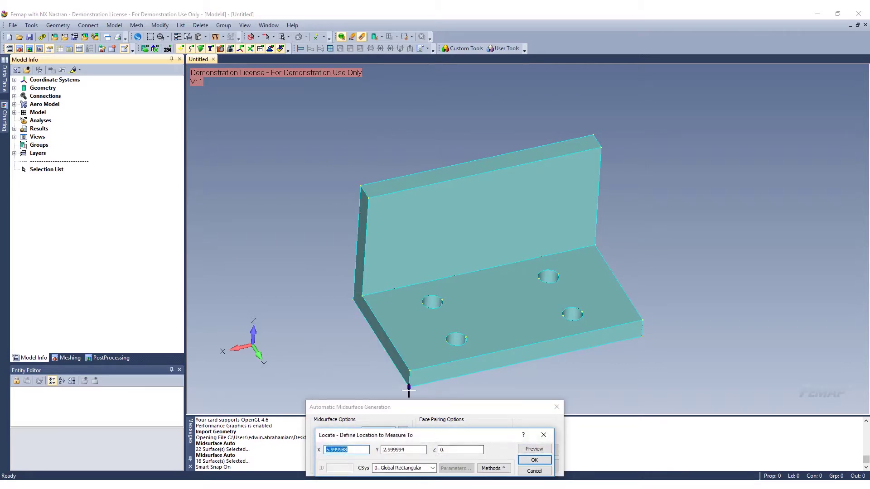
{"action": "left_click", "coordinate": [535, 460]}
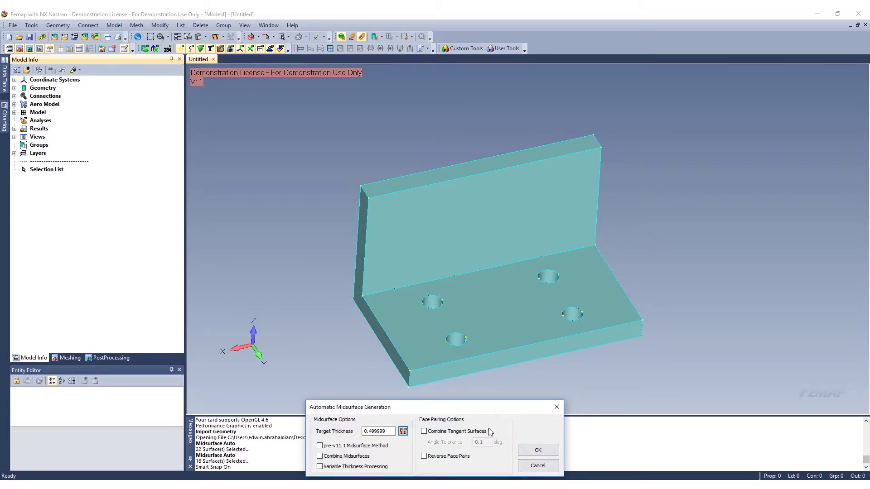
Enable Combine Midsurfaces and Combine Tangent Surfaces, and generate the bracket's midsurface.
{"action": "left_click", "coordinate": [335, 457]}
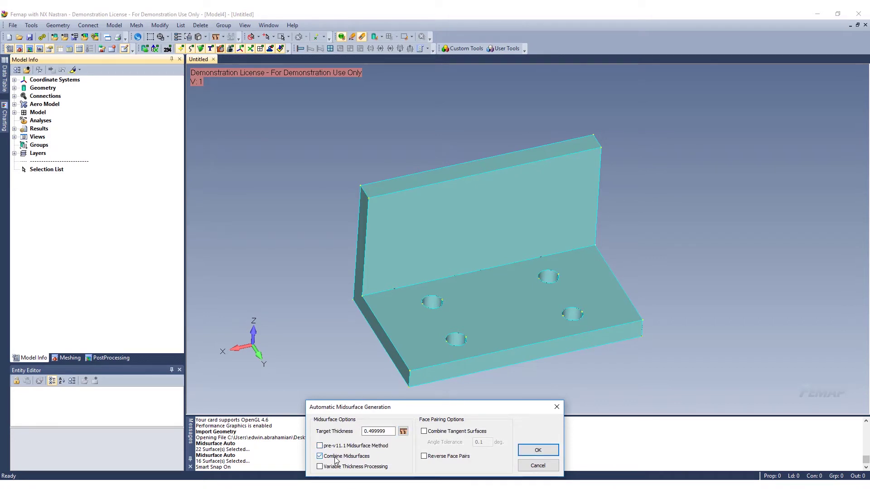
{"action": "left_click", "coordinate": [446, 433]}
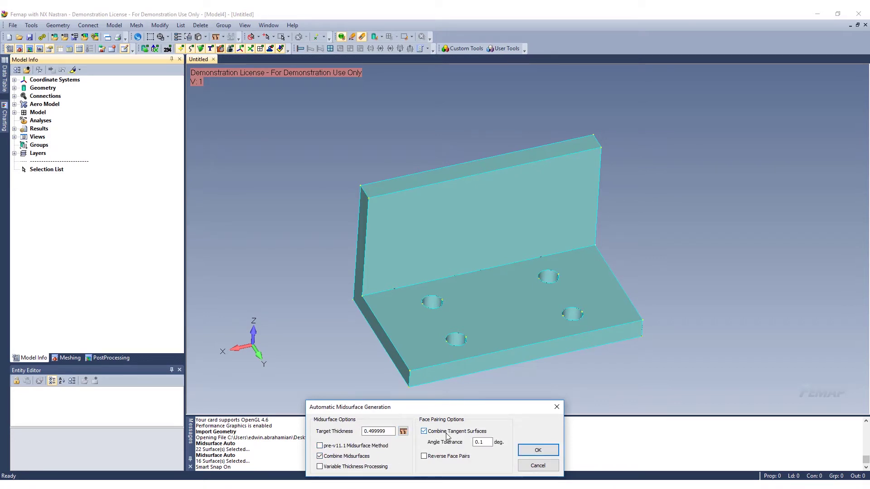
{"action": "left_click", "coordinate": [538, 450]}
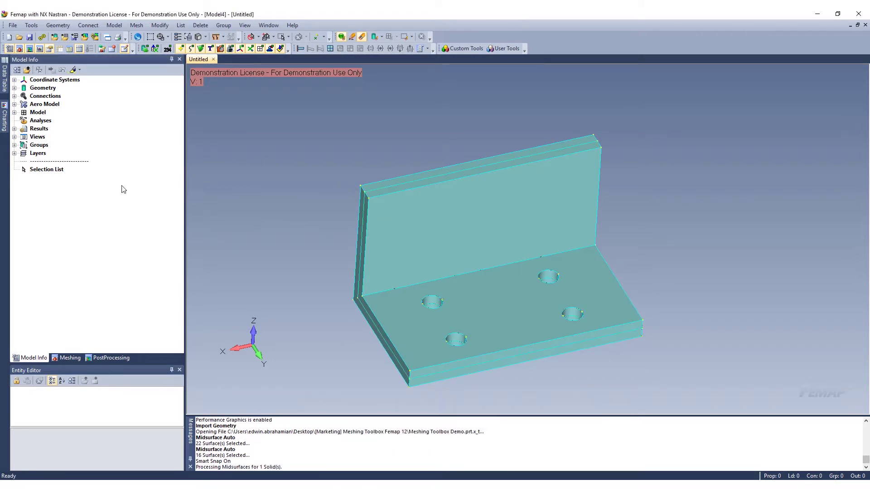
Hide the original bracket solid, leaving only its midsurface displayed.
{"action": "left_click", "coordinate": [14, 88]}
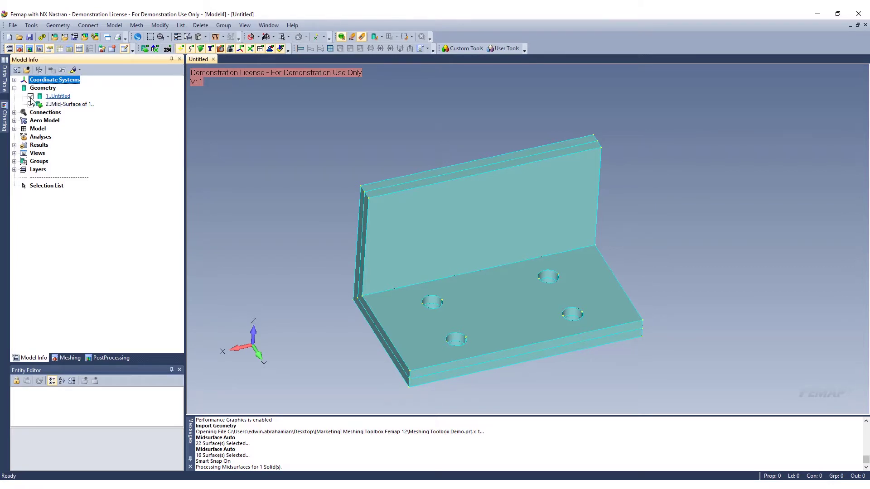
{"action": "left_click", "coordinate": [30, 97]}
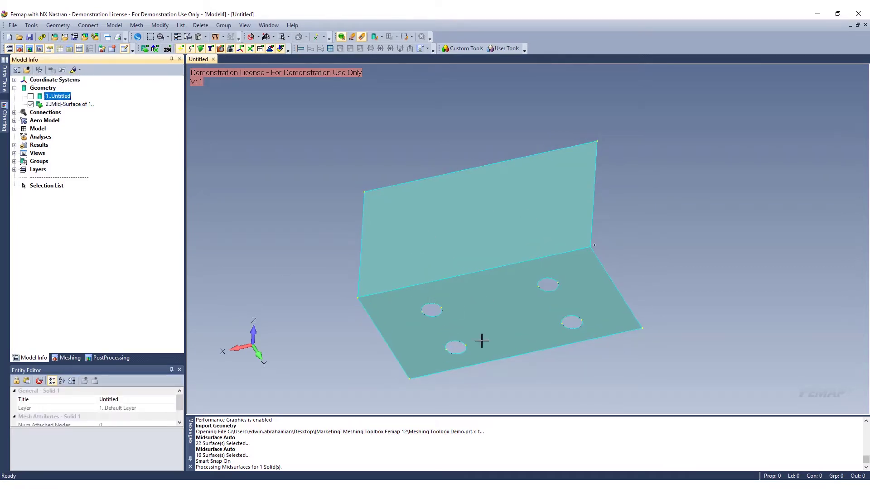
{"action": "middle_click_drag", "start_coordinate": [479, 342], "coordinate": [492, 317]}
{"action": "left_click", "coordinate": [93, 86]}
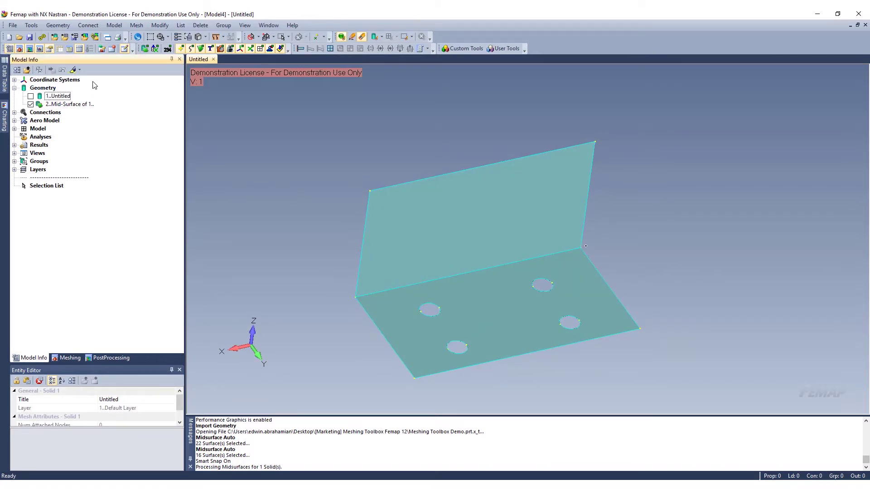
Assign midsurface mesh attributes to all surfaces with AISI 4340 Steel from the library, consolidating properties by thickness at the 0.1 percentage tolerance.
{"action": "left_click", "coordinate": [58, 25]}
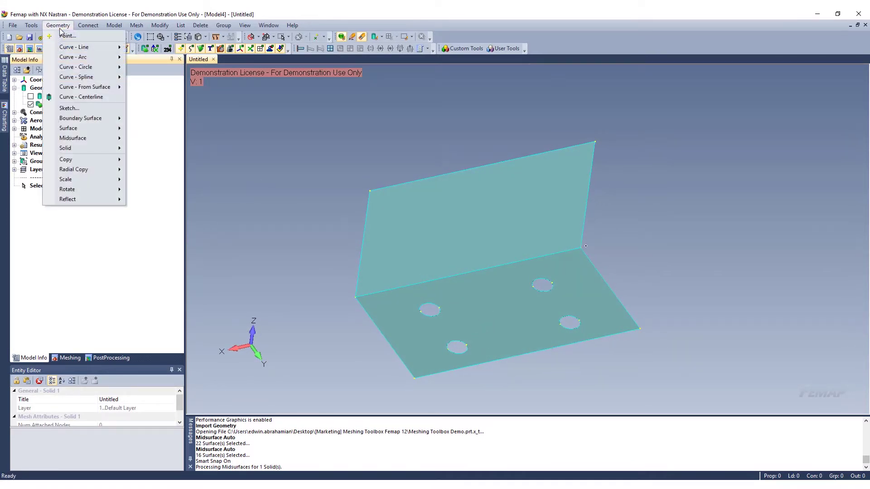
{"action": "mouse_move", "coordinate": [80, 140]}
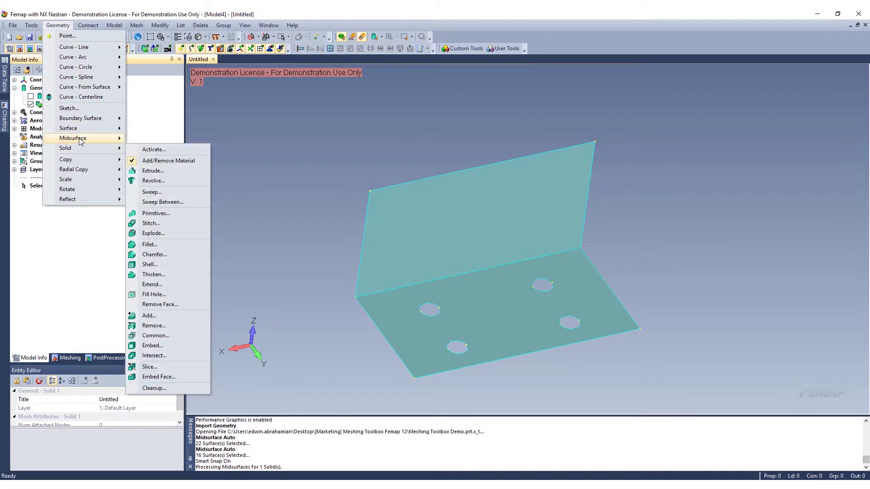
{"action": "left_click", "coordinate": [169, 244]}
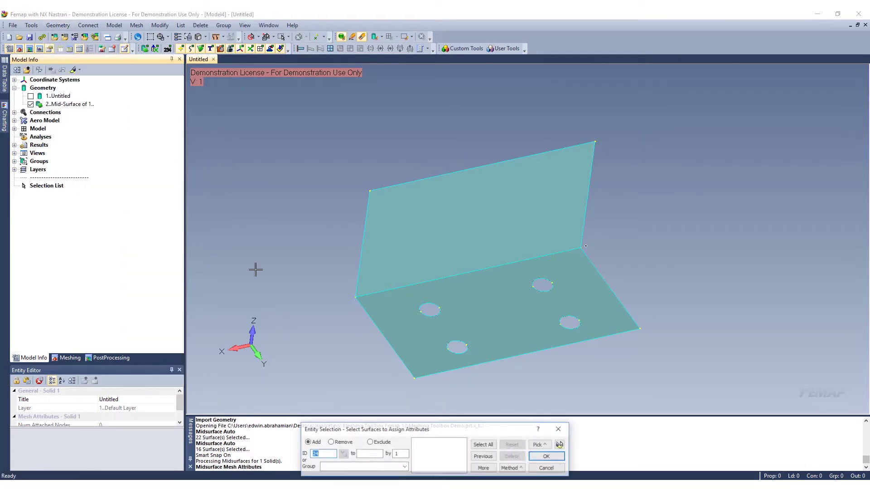
{"action": "left_click", "coordinate": [483, 444]}
{"action": "left_click", "coordinate": [548, 457]}
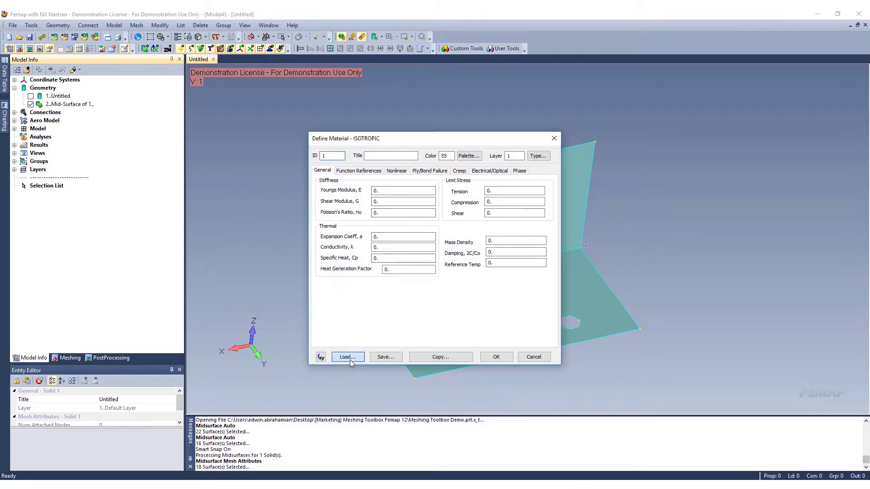
{"action": "left_click", "coordinate": [349, 358]}
{"action": "left_click", "coordinate": [351, 189]}
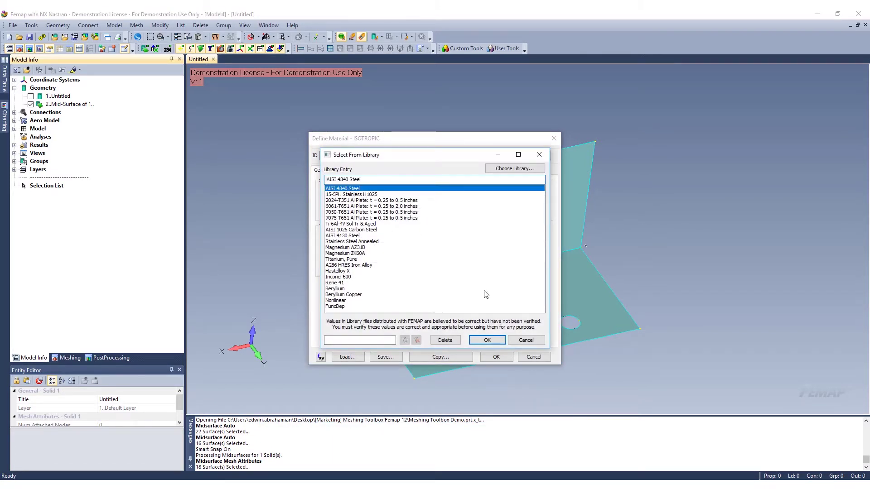
{"action": "left_click", "coordinate": [487, 341]}
{"action": "left_click", "coordinate": [496, 357]}
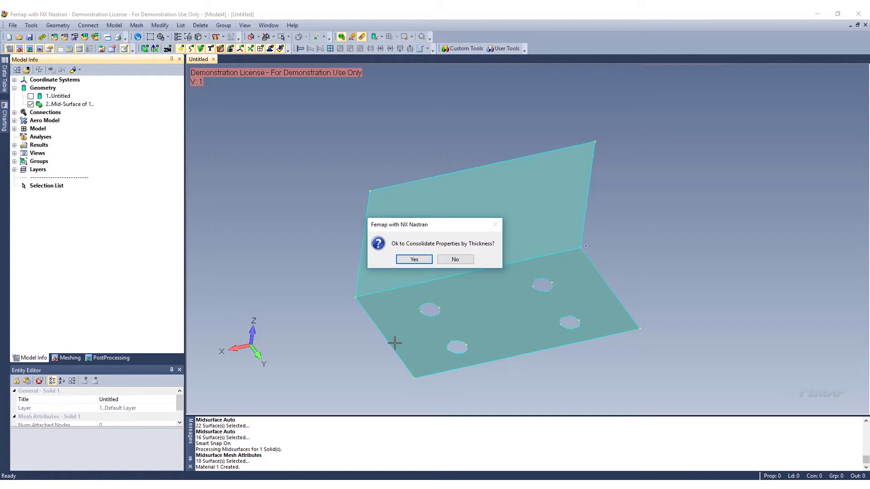
{"action": "left_click", "coordinate": [413, 259]}
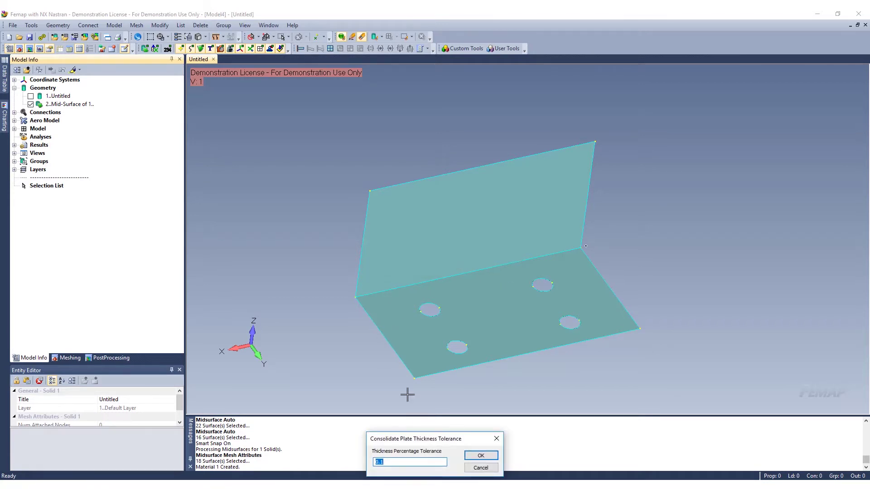
{"action": "left_click", "coordinate": [477, 457]}
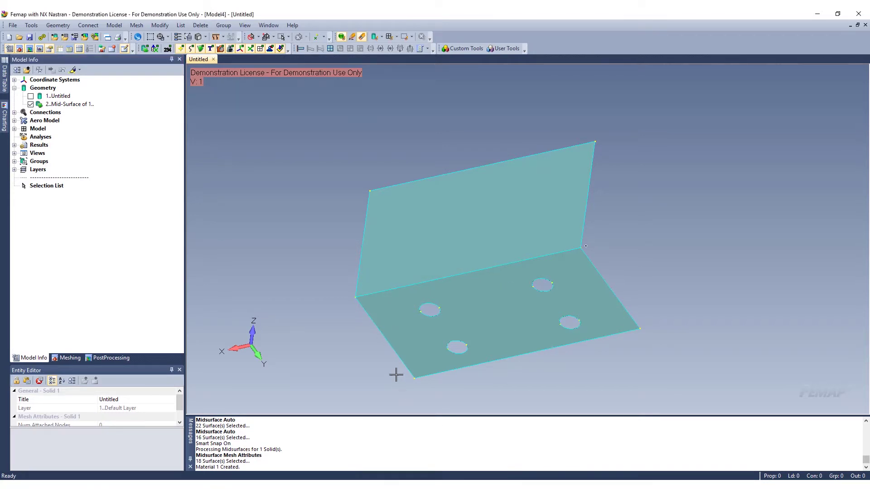
Examine the property and material defined in the model for the midsurface.
{"action": "left_click", "coordinate": [15, 129]}
{"action": "left_click", "coordinate": [22, 154]}
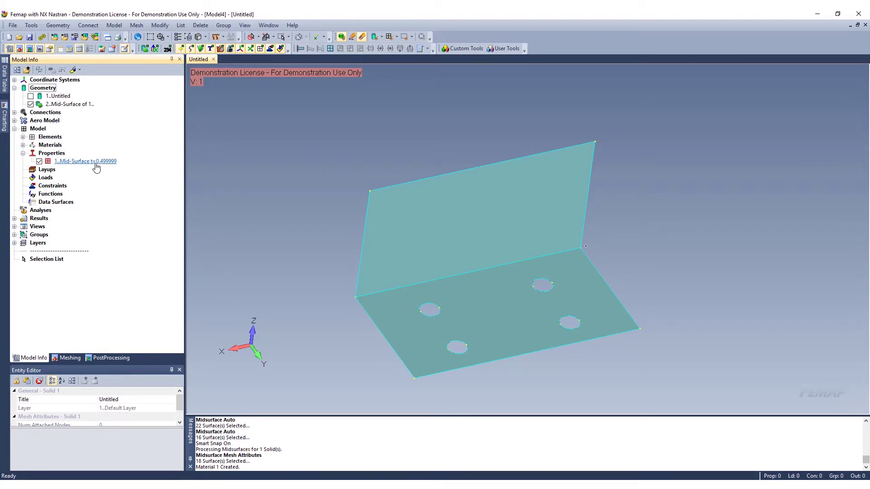
{"action": "left_click", "coordinate": [22, 145]}
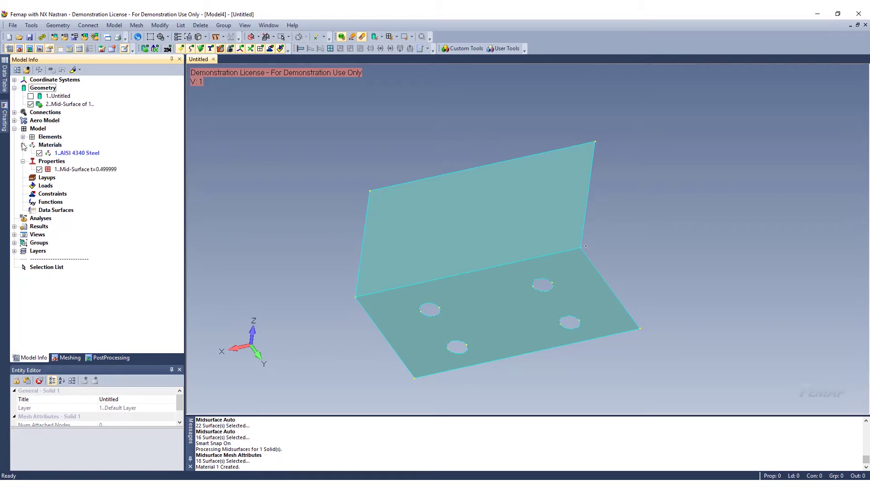
{"action": "left_click", "coordinate": [23, 145]}
{"action": "left_click", "coordinate": [23, 153]}
Mesh both midsurface faces in the Meshing Toolbox using property Mid-Surface t=0.499999, with Size All, Connect sizing and free quad meshing.
{"action": "middle_click_drag", "start_coordinate": [583, 317], "coordinate": [534, 373]}
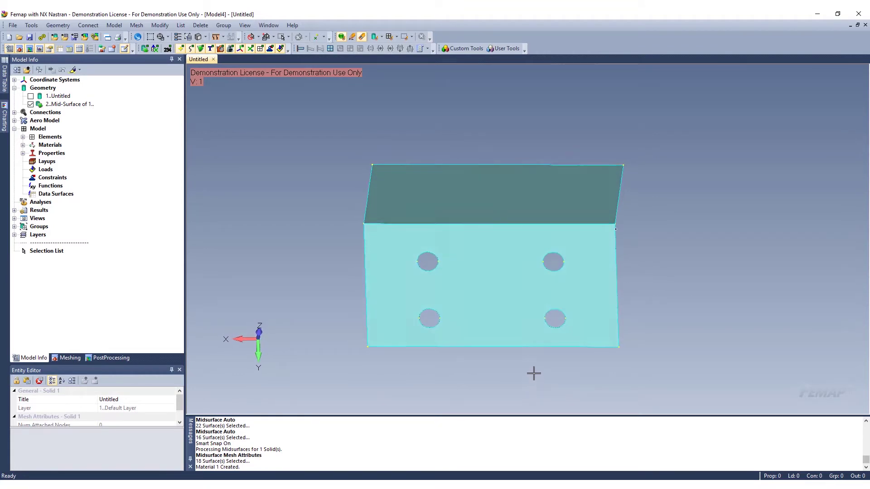
{"action": "left_click", "coordinate": [70, 359]}
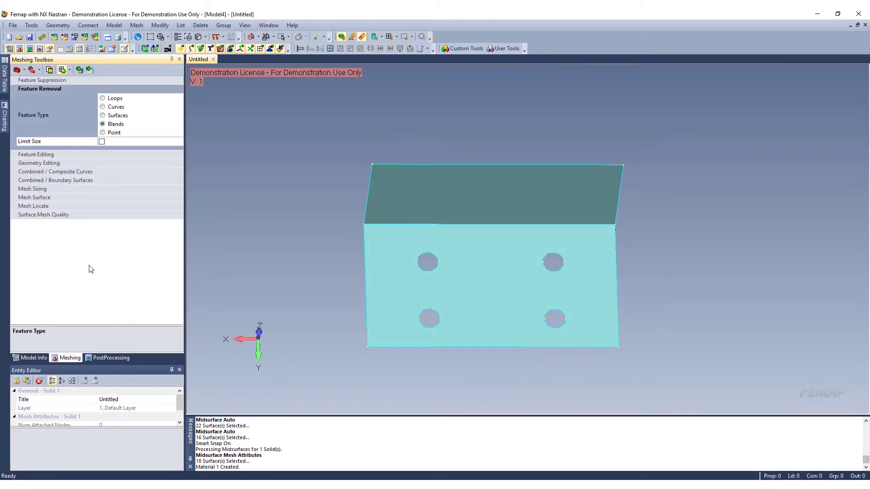
{"action": "left_click", "coordinate": [45, 197]}
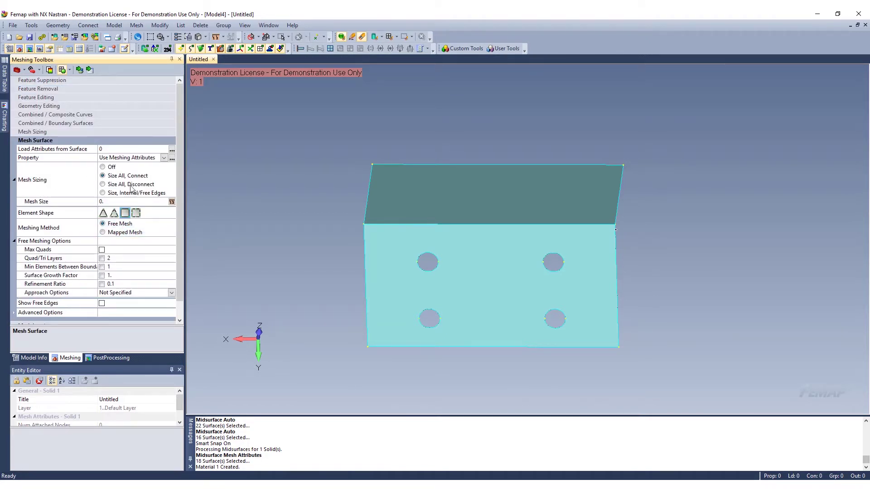
{"action": "left_click", "coordinate": [164, 158]}
{"action": "left_click", "coordinate": [126, 174]}
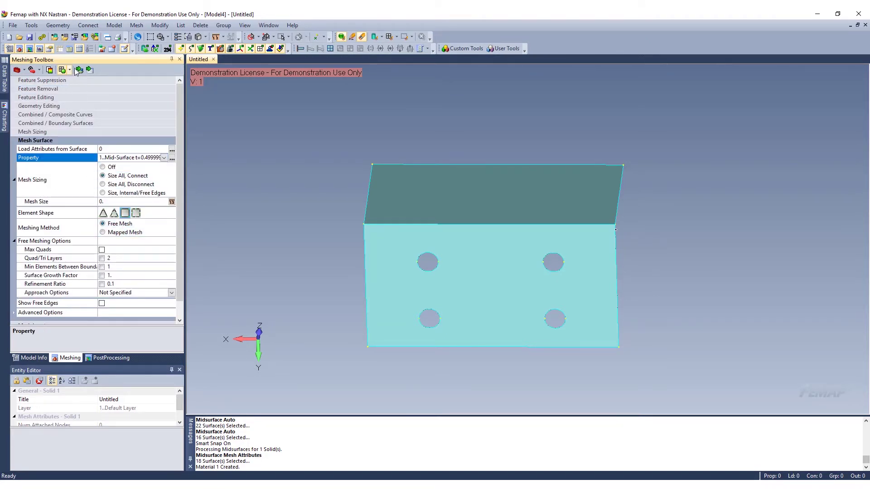
{"action": "left_click", "coordinate": [449, 195]}
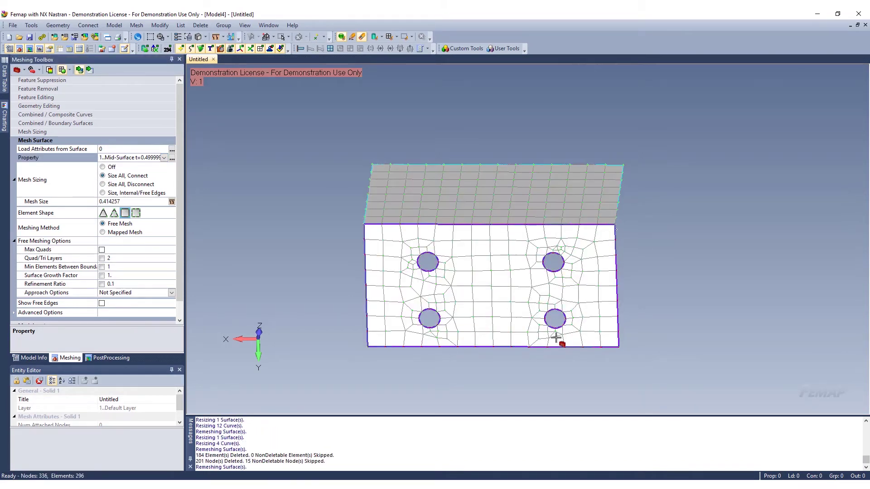
Hide the elements so only the bracket's midsurface geometry and mesh points are displayed.
{"action": "middle_click_drag", "start_coordinate": [515, 305], "coordinate": [515, 283]}
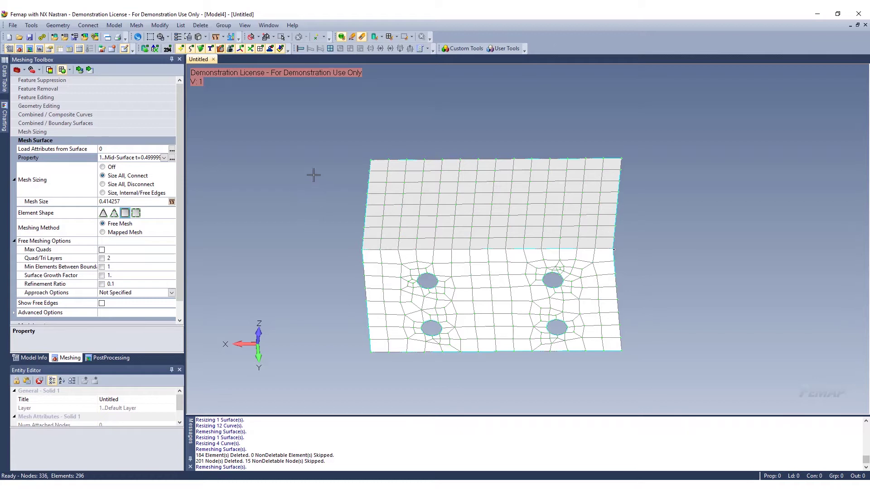
{"action": "left_click", "coordinate": [261, 50]}
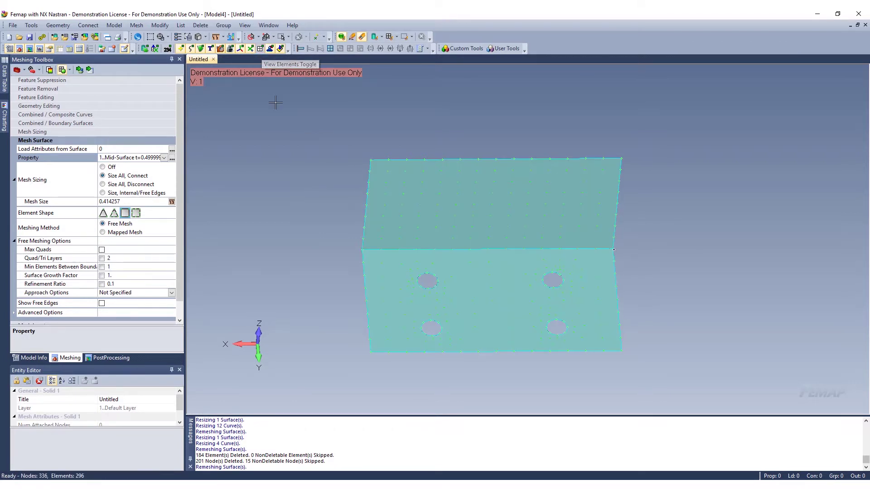
{"action": "middle_click_drag", "start_coordinate": [523, 321], "coordinate": [564, 344]}
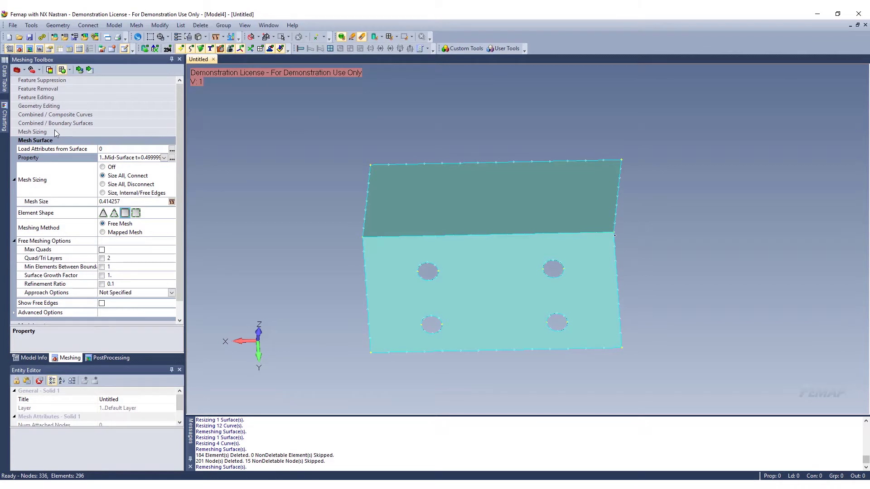
Add pads with washers around all four holes in the base flange, using a pad factor of 1 and automatic alignment.
{"action": "left_click", "coordinate": [59, 107]}
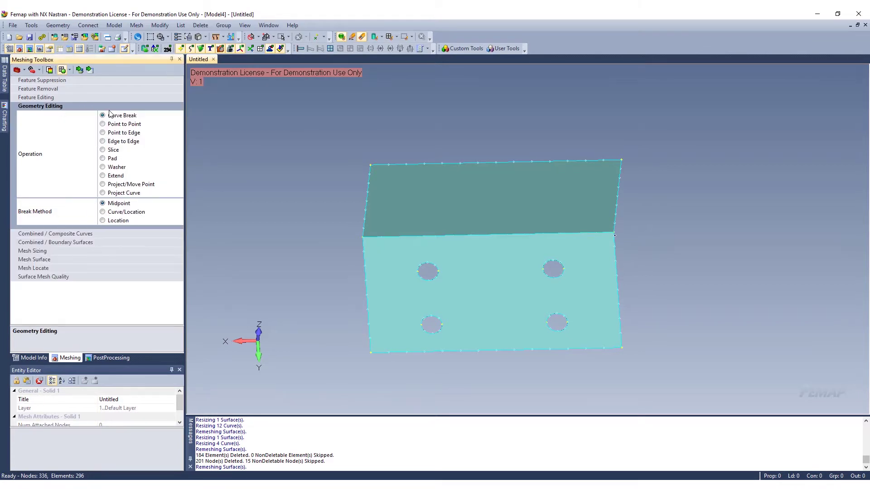
{"action": "left_click", "coordinate": [127, 158]}
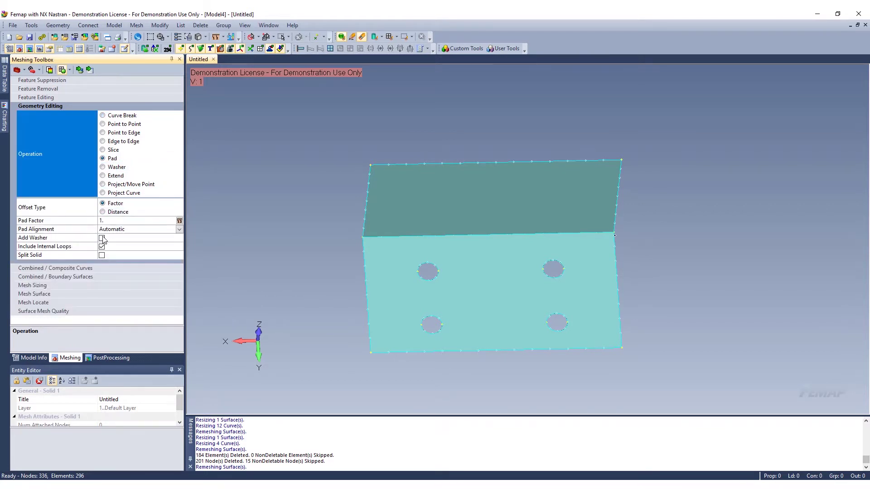
{"action": "left_click", "coordinate": [102, 239]}
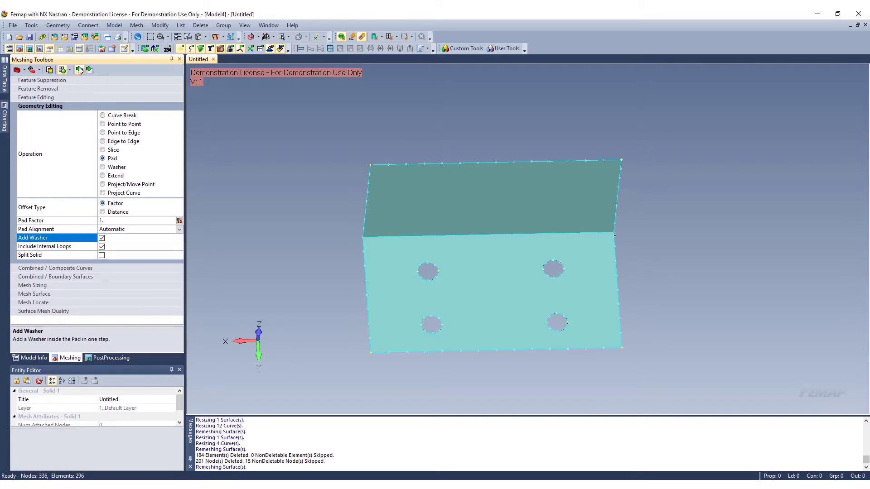
{"action": "left_click", "coordinate": [441, 277]}
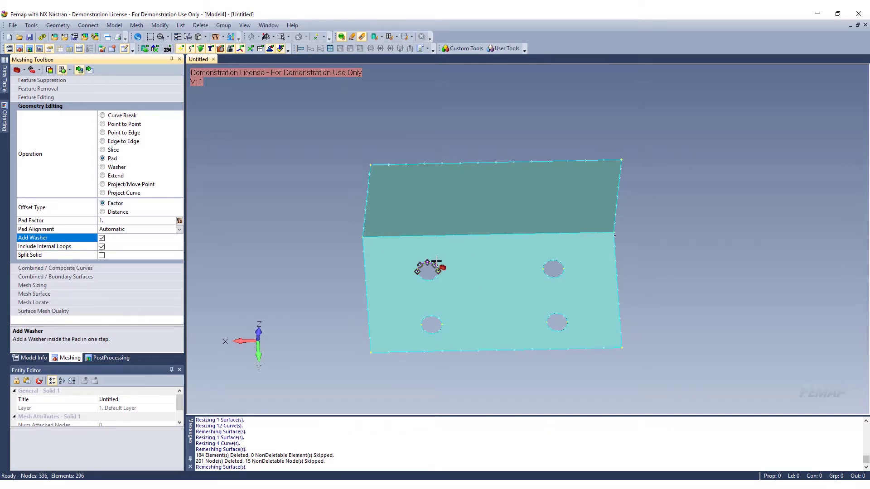
{"action": "left_click", "coordinate": [442, 327]}
{"action": "left_click", "coordinate": [563, 271]}
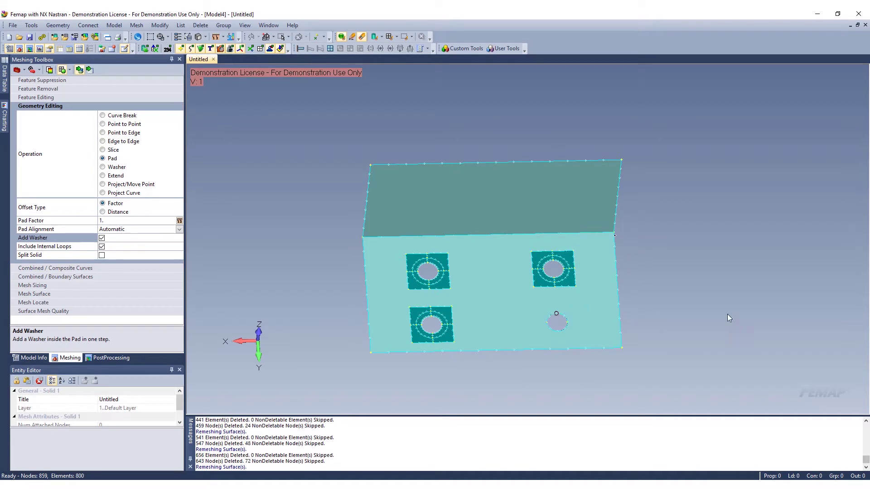
{"action": "left_click", "coordinate": [568, 325]}
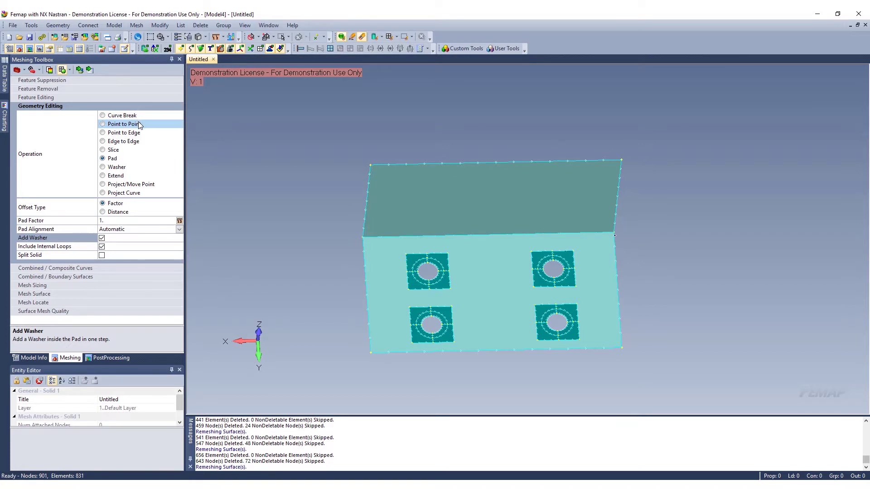
Split the base flange with Point to Edge lines from the outer corners of all four pads to the nearest side edges.
{"action": "left_click", "coordinate": [143, 133]}
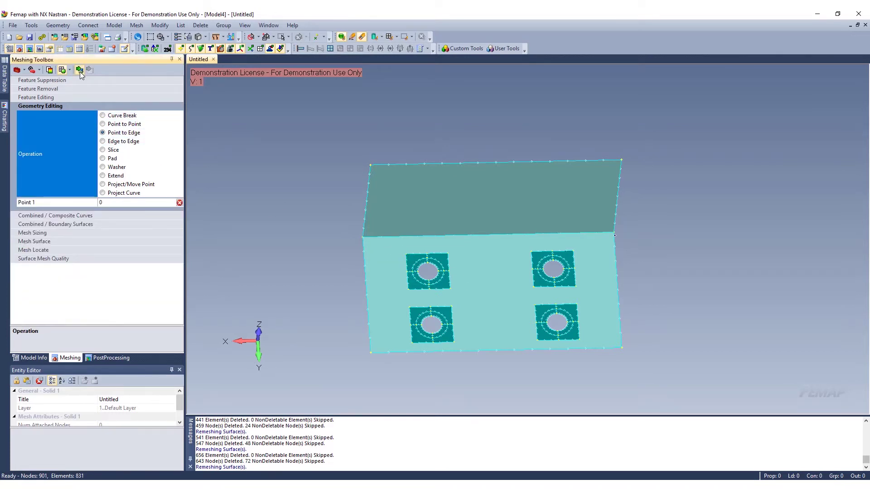
{"action": "left_click", "coordinate": [404, 251]}
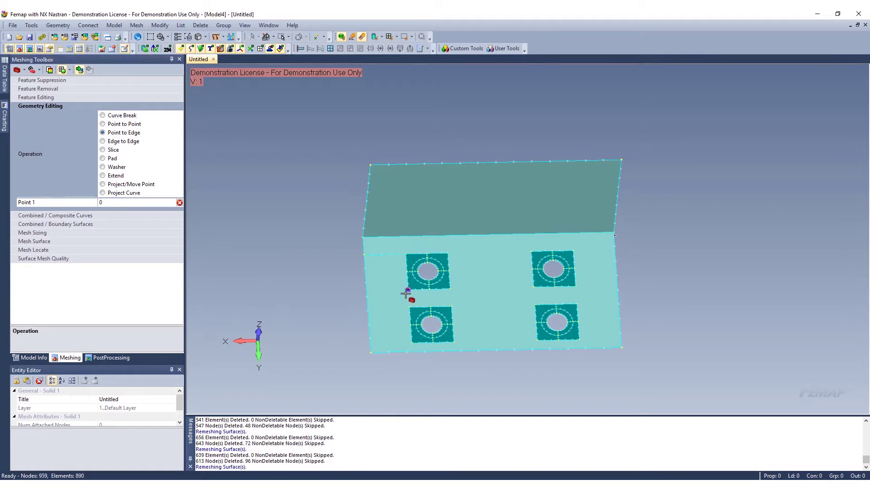
{"action": "left_click", "coordinate": [362, 295]}
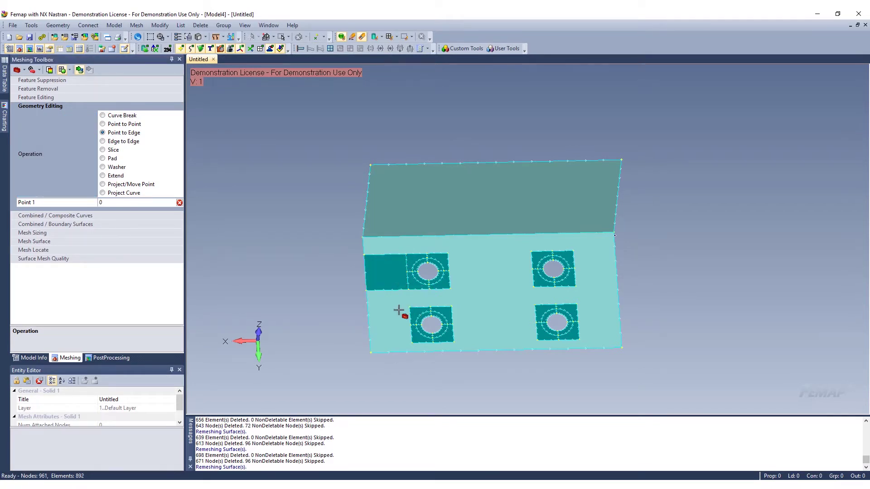
{"action": "left_click", "coordinate": [385, 326]}
{"action": "left_click", "coordinate": [365, 342]}
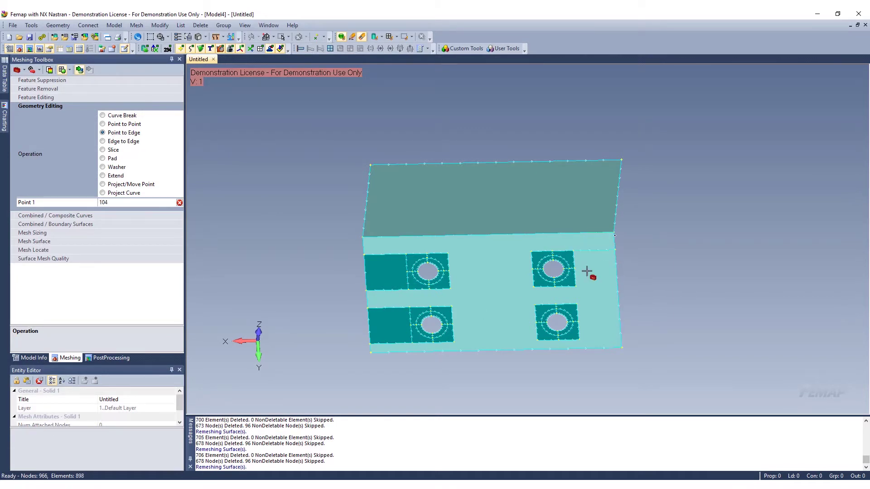
{"action": "left_click", "coordinate": [617, 281]}
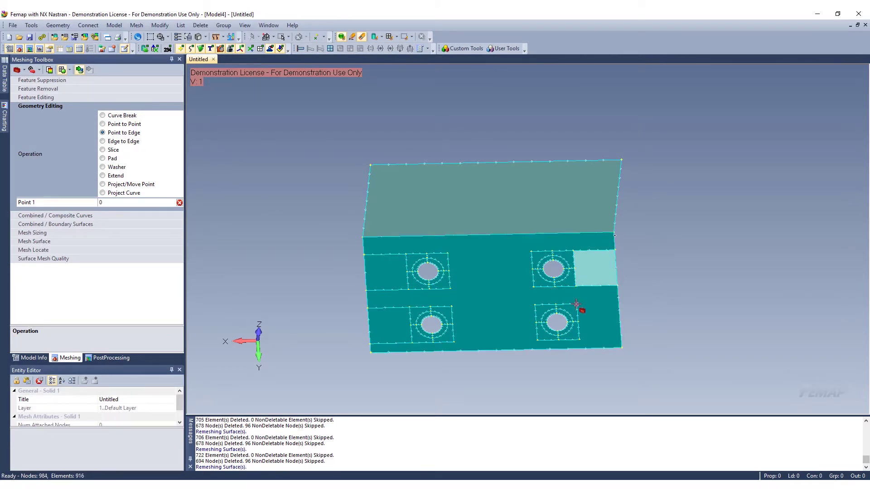
{"action": "left_click", "coordinate": [618, 310]}
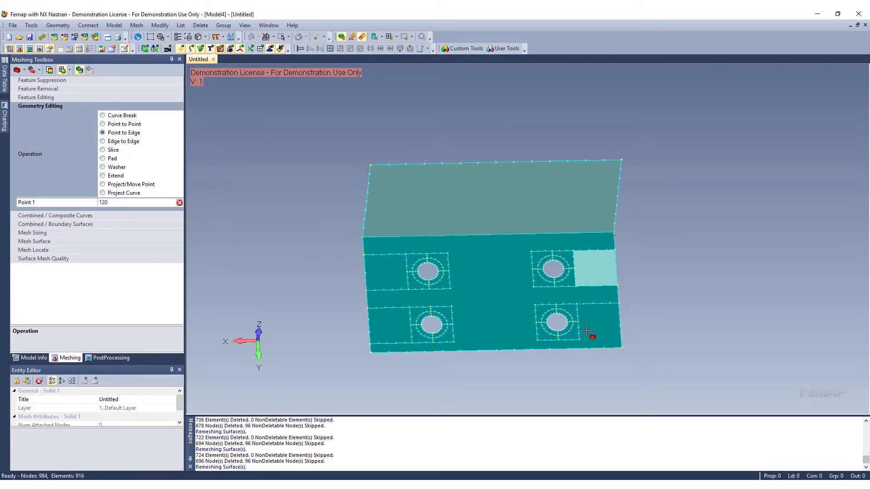
{"action": "left_click", "coordinate": [618, 329]}
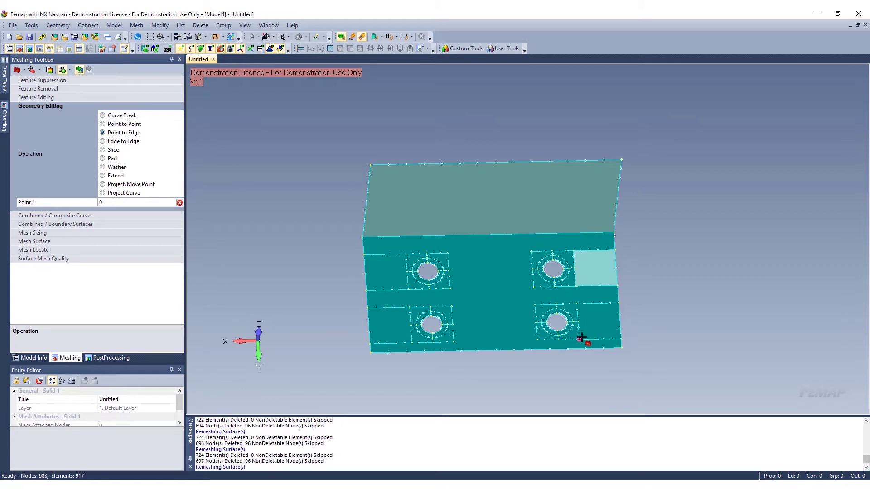
Split the base flange from the lower corners of the two front pads to its free front edge.
{"action": "left_click", "coordinate": [539, 340]}
{"action": "left_click", "coordinate": [455, 340]}
{"action": "left_click", "coordinate": [422, 349]}
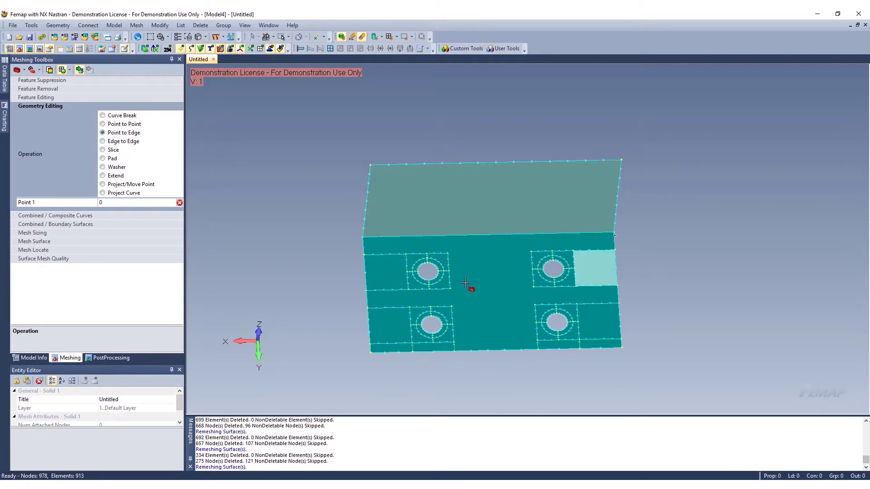
Split the base flange from the upper corners of the two rear pads to the bend edge shared with the upright flange.
{"action": "left_click", "coordinate": [449, 252]}
{"action": "left_click", "coordinate": [453, 235]}
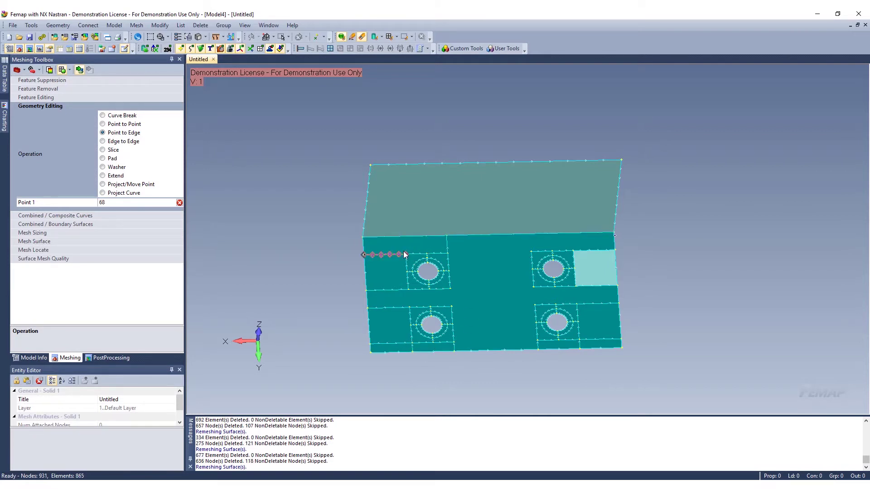
{"action": "left_click", "coordinate": [407, 238]}
{"action": "left_click", "coordinate": [407, 237]}
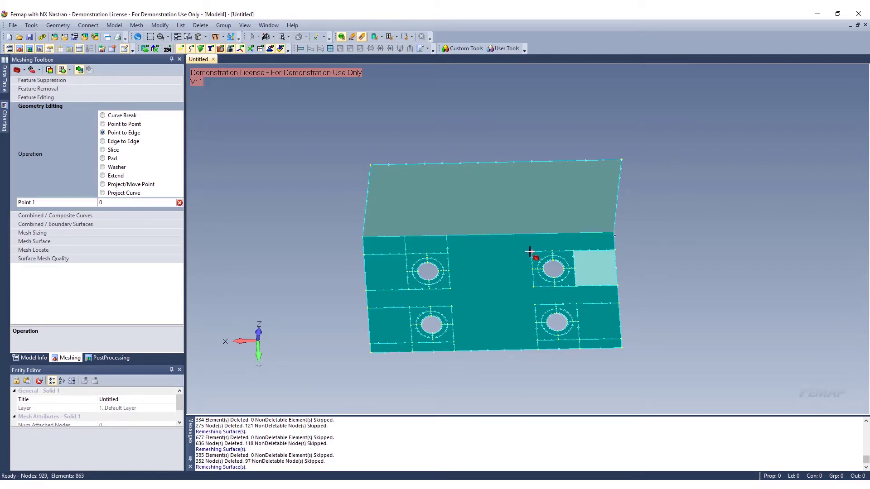
{"action": "left_click", "coordinate": [531, 251]}
{"action": "left_click", "coordinate": [533, 234]}
{"action": "left_click", "coordinate": [574, 251]}
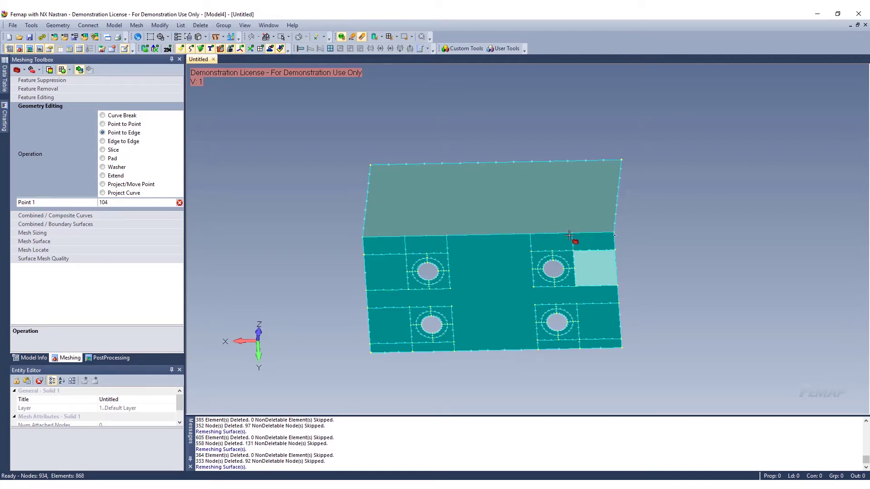
{"action": "left_click", "coordinate": [569, 235]}
Connect the facing corners of neighbouring pads with Point to Point splits, dividing the area between the four holes into rectangular regions.
{"action": "left_click", "coordinate": [129, 141]}
{"action": "left_click", "coordinate": [124, 124]}
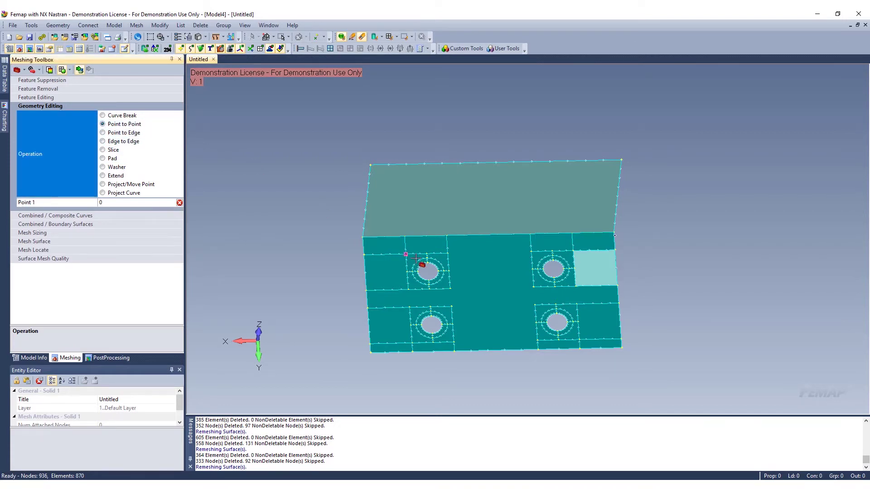
{"action": "left_click", "coordinate": [453, 305]}
{"action": "left_click", "coordinate": [407, 288]}
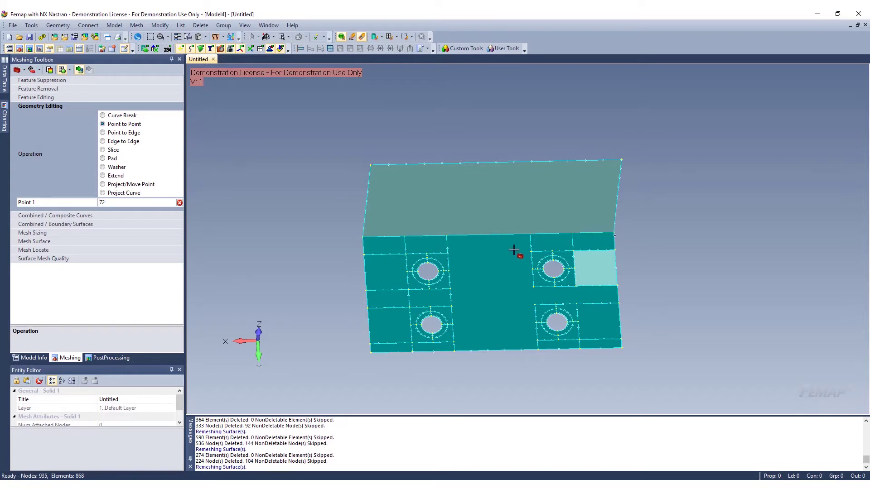
{"action": "left_click", "coordinate": [533, 286]}
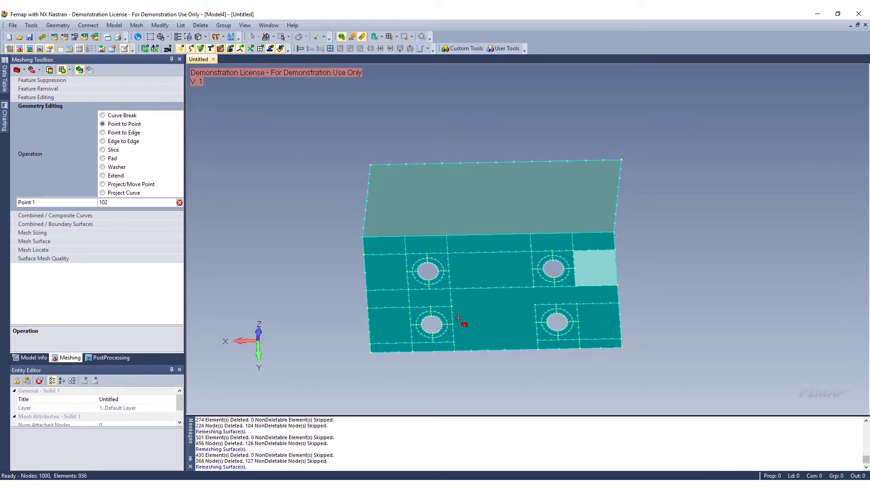
{"action": "left_click", "coordinate": [453, 342]}
{"action": "left_click", "coordinate": [536, 341]}
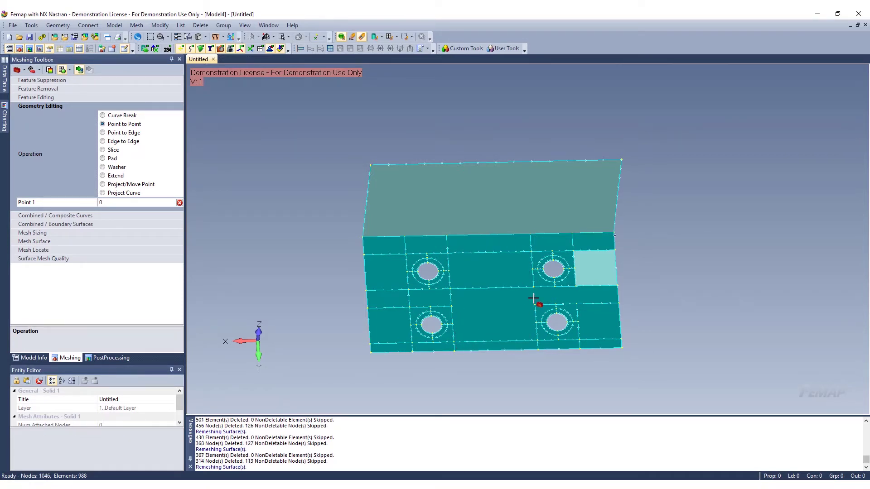
{"action": "left_click", "coordinate": [574, 287]}
{"action": "left_click", "coordinate": [578, 304]}
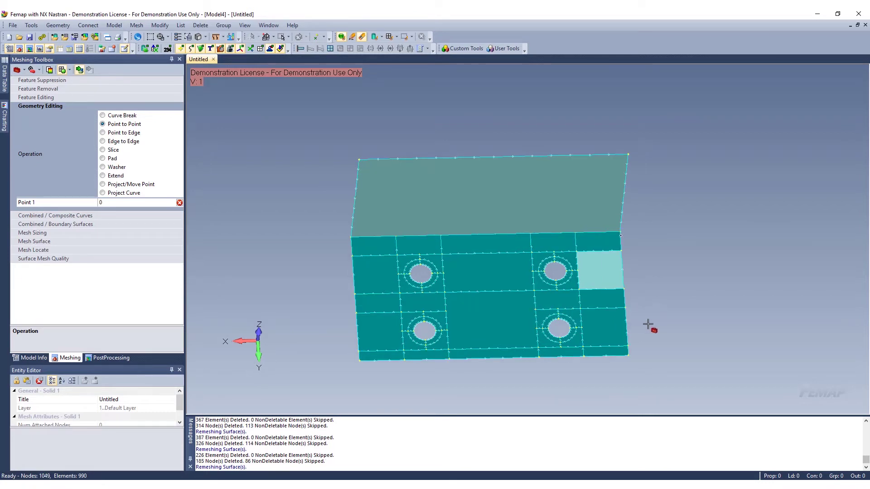
{"action": "left_click", "coordinate": [523, 308]}
{"action": "left_click", "coordinate": [445, 308]}
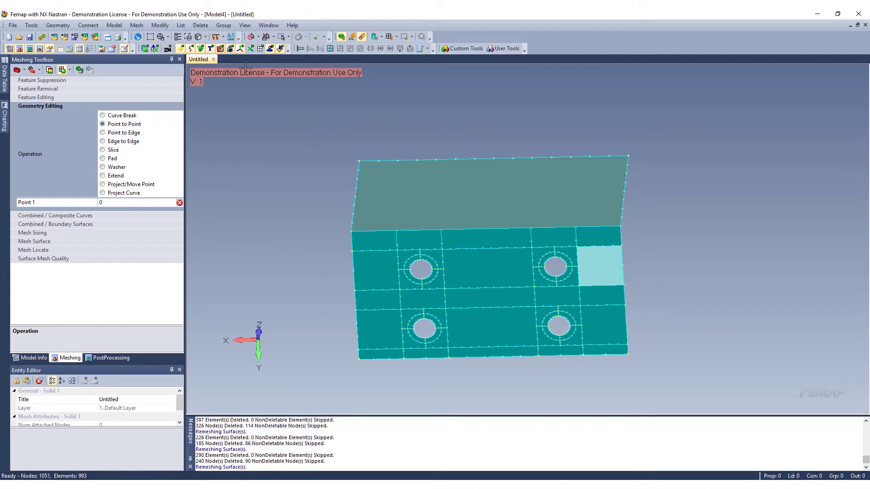
Display the elements and remesh the base flange's corner region at the bend edge with a mapped mesh of size 0.1.
{"action": "left_click", "coordinate": [259, 50]}
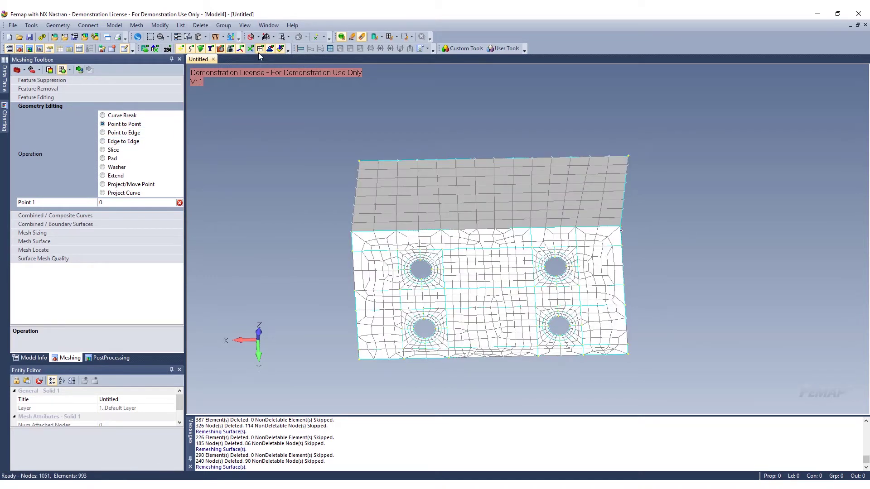
{"action": "left_click", "coordinate": [48, 241]}
{"action": "left_click", "coordinate": [126, 232]}
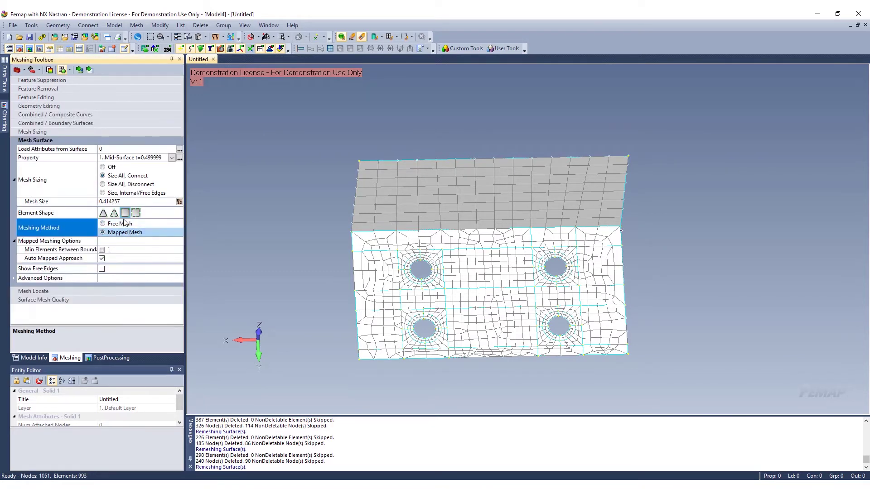
{"action": "left_click", "coordinate": [124, 203]}
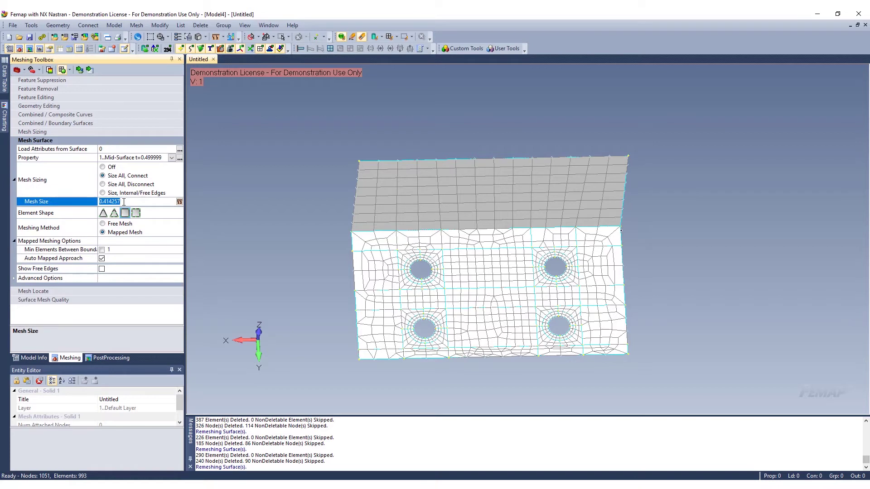
{"action": "type", "text": ".1"}
{"action": "left_click", "coordinate": [378, 241]}
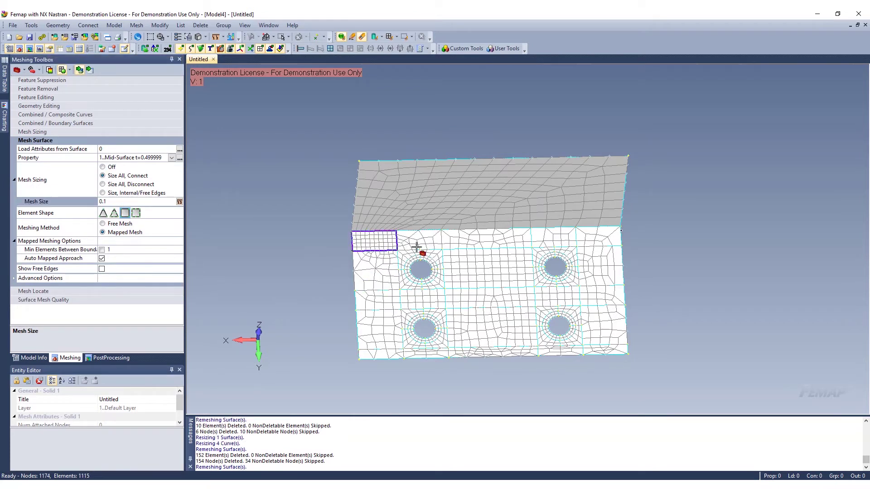
Remesh the adjoining bend-edge strips, the three central regions between the pads and the strip between the +X pads with a size 0.1 mapped mesh.
{"action": "left_click", "coordinate": [423, 242]}
{"action": "left_click", "coordinate": [455, 241]}
{"action": "left_click", "coordinate": [466, 262]}
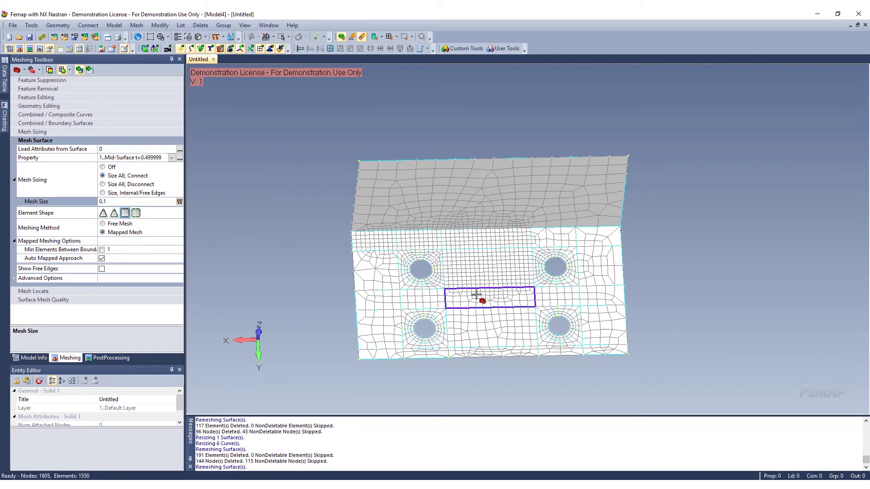
{"action": "left_click", "coordinate": [481, 304]}
{"action": "left_click", "coordinate": [480, 328]}
{"action": "left_click", "coordinate": [426, 300]}
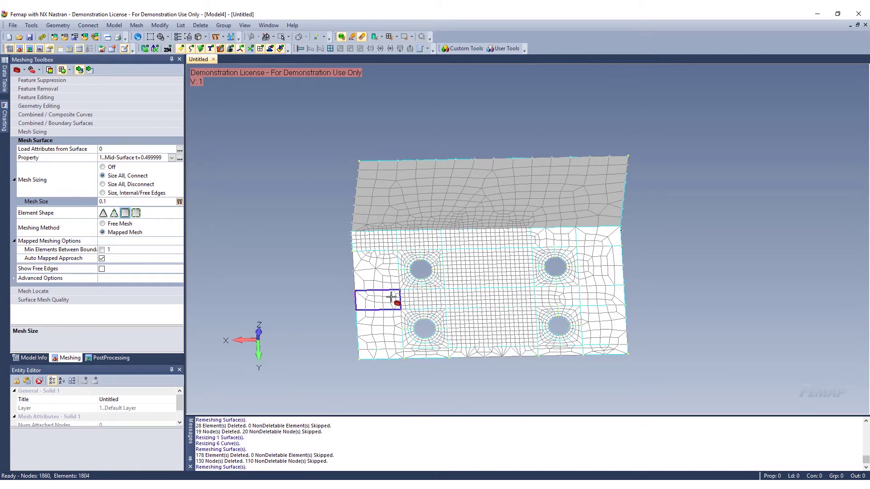
Remesh the outer regions beside the +X pads and the front-edge strips from the +X corner through the centre with the 0.1 mapped mesh.
{"action": "left_click", "coordinate": [392, 301]}
{"action": "left_click", "coordinate": [387, 280]}
{"action": "left_click", "coordinate": [385, 328]}
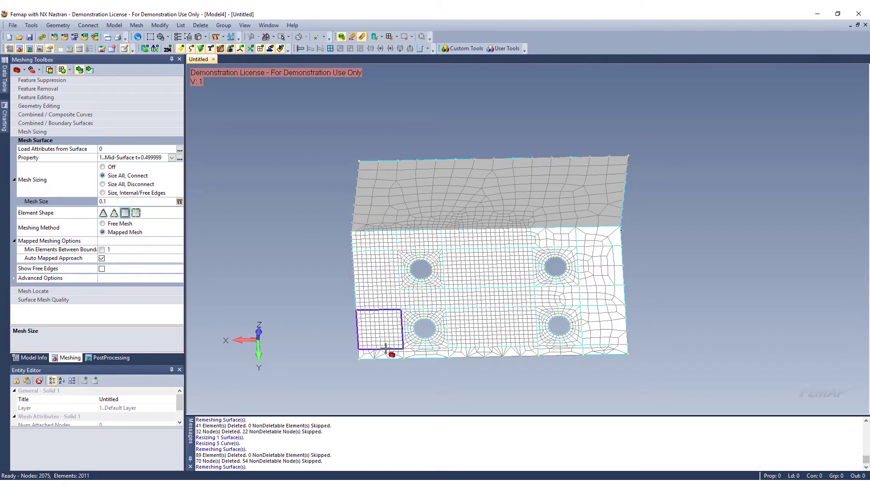
{"action": "left_click", "coordinate": [399, 355]}
{"action": "left_click", "coordinate": [494, 351]}
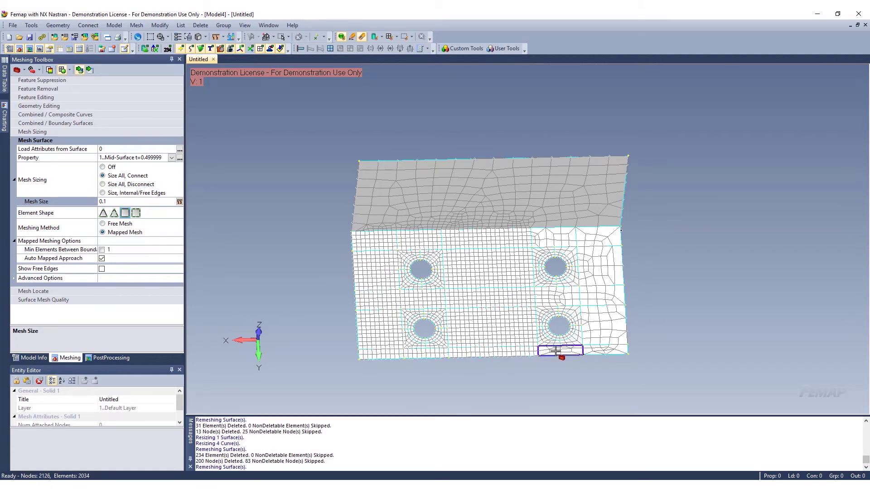
Remesh the remaining front-edge, outer -X and bend-edge regions and the strip between the -X pads with the 0.1 mapped mesh.
{"action": "left_click", "coordinate": [551, 352]}
{"action": "left_click", "coordinate": [590, 348]}
{"action": "left_click", "coordinate": [600, 317]}
{"action": "left_click", "coordinate": [600, 302]}
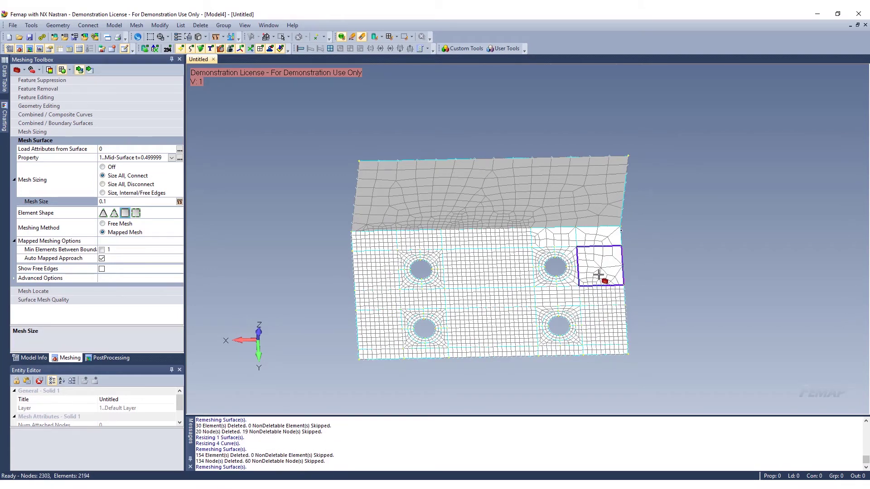
{"action": "left_click", "coordinate": [604, 271]}
{"action": "left_click", "coordinate": [599, 240]}
{"action": "left_click", "coordinate": [551, 235]}
{"action": "left_click", "coordinate": [563, 295]}
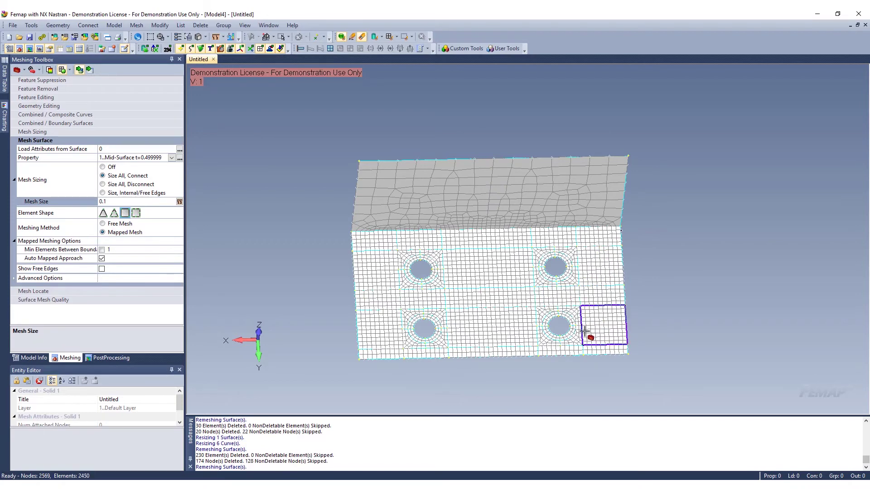
Increase the mesh sizing by one element on each of the four half-edges along the sides of the rear -X pad.
{"action": "scroll", "coordinate": [560, 340], "scroll_direction": "up", "scroll_amount": 1}
{"action": "scroll", "coordinate": [561, 340], "scroll_direction": "up", "scroll_amount": 2}
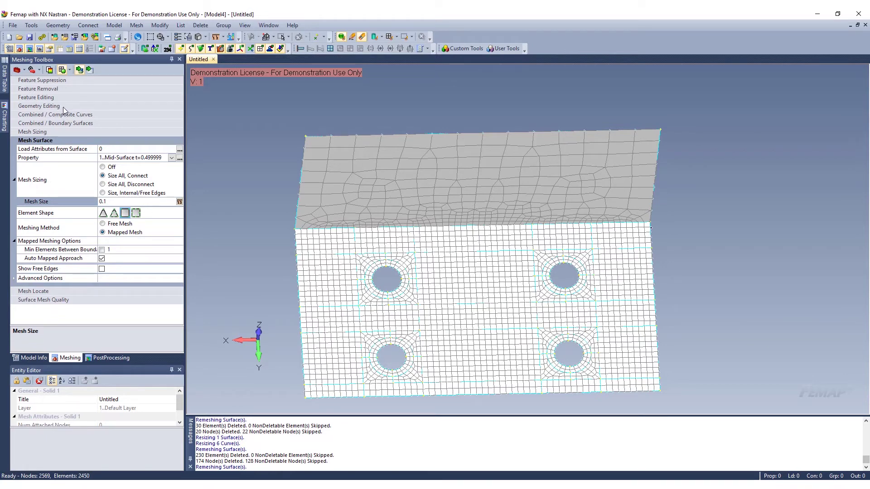
{"action": "left_click", "coordinate": [51, 132]}
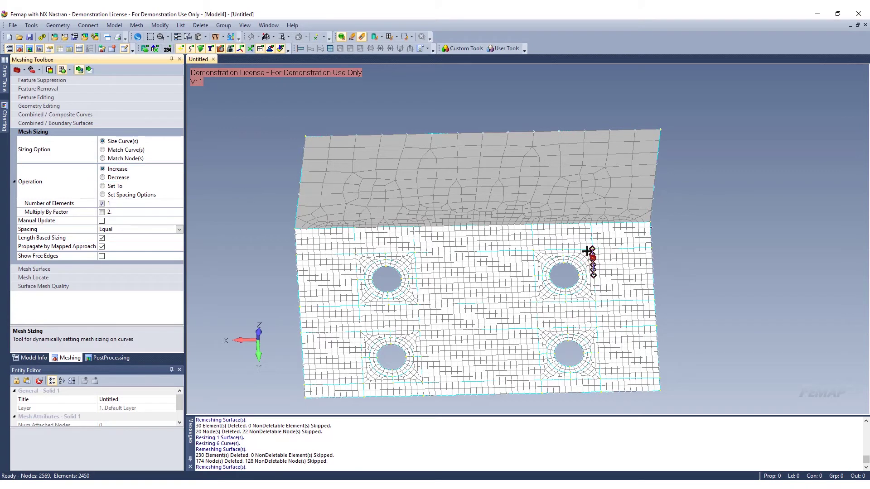
{"action": "left_click", "coordinate": [590, 267]}
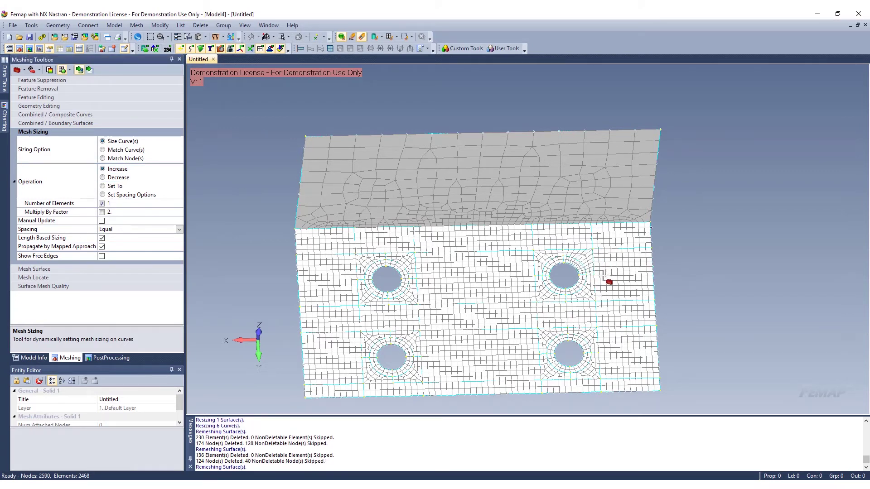
{"action": "left_click", "coordinate": [597, 298]}
{"action": "left_click", "coordinate": [532, 294]}
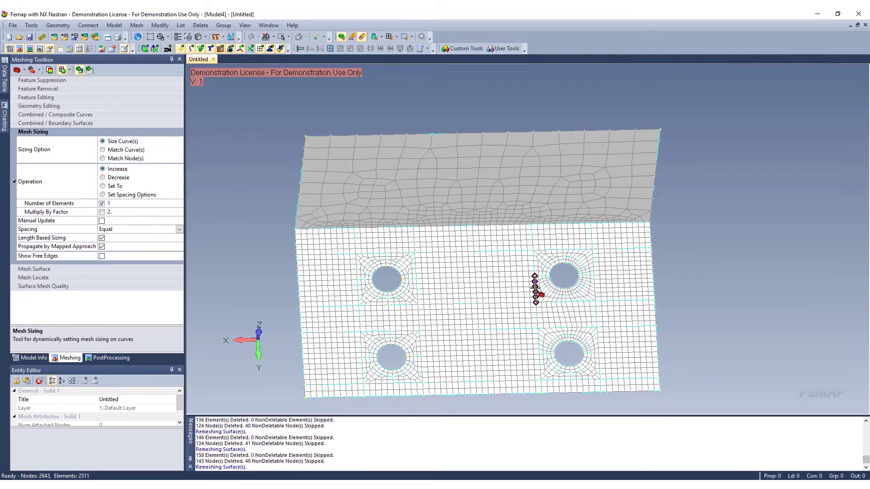
{"action": "left_click", "coordinate": [536, 271]}
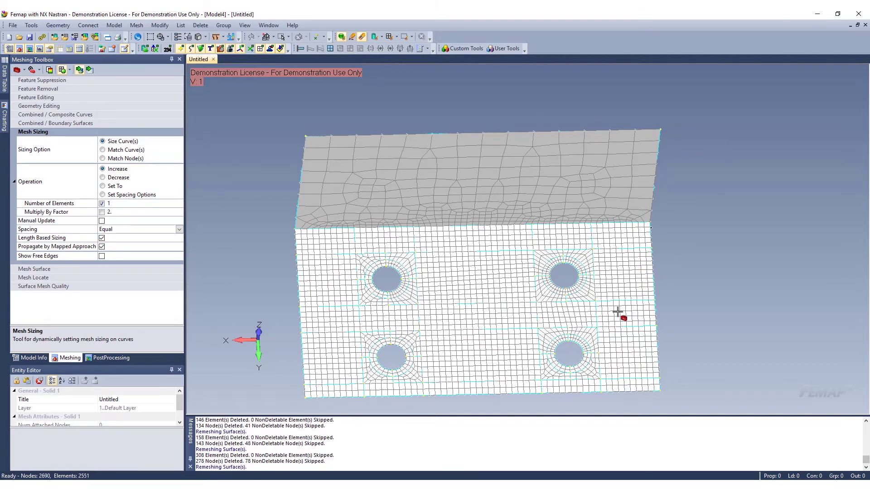
Increase the mesh sizing by one element on both half-edges along the outer side of the rear +X pad.
{"action": "scroll", "coordinate": [616, 315], "scroll_direction": "up", "scroll_amount": 3}
{"action": "middle_click_drag", "start_coordinate": [616, 315], "coordinate": [614, 340]}
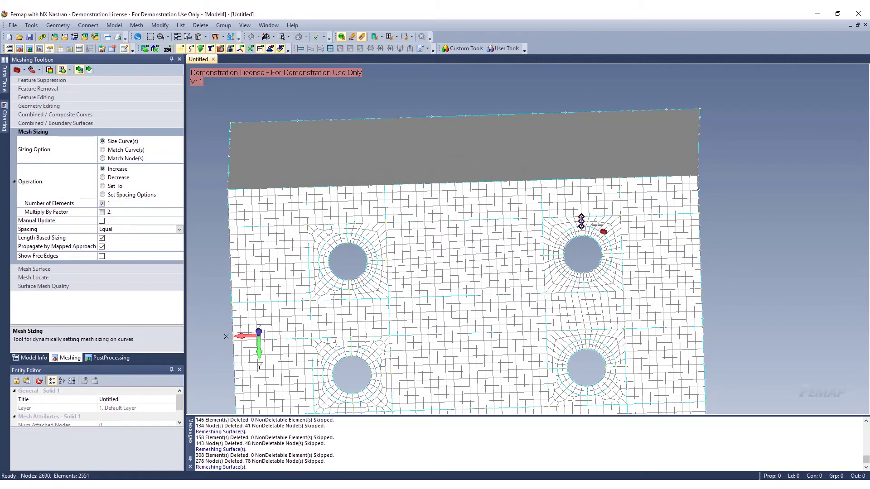
{"action": "left_click", "coordinate": [310, 283]}
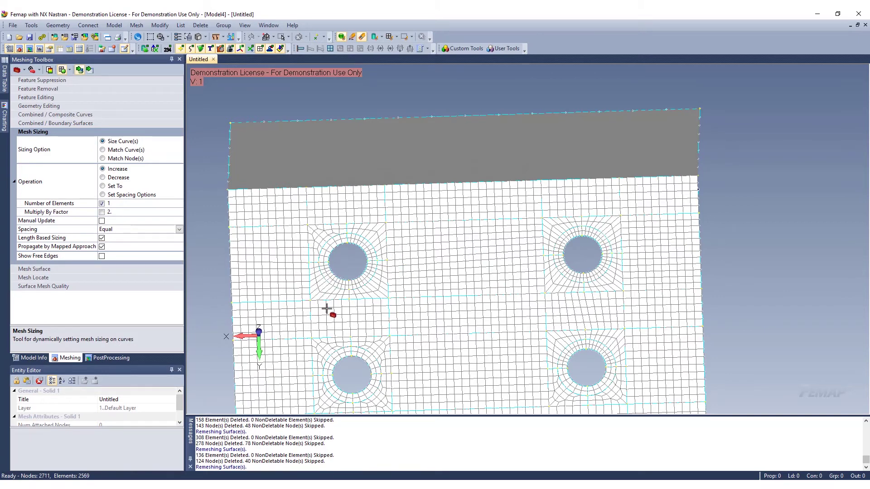
{"action": "left_click", "coordinate": [308, 245]}
Add one element to each half-edge along both sides of the front +X pad and to the outer front half-edge of the front -X pad.
{"action": "left_click", "coordinate": [391, 359]}
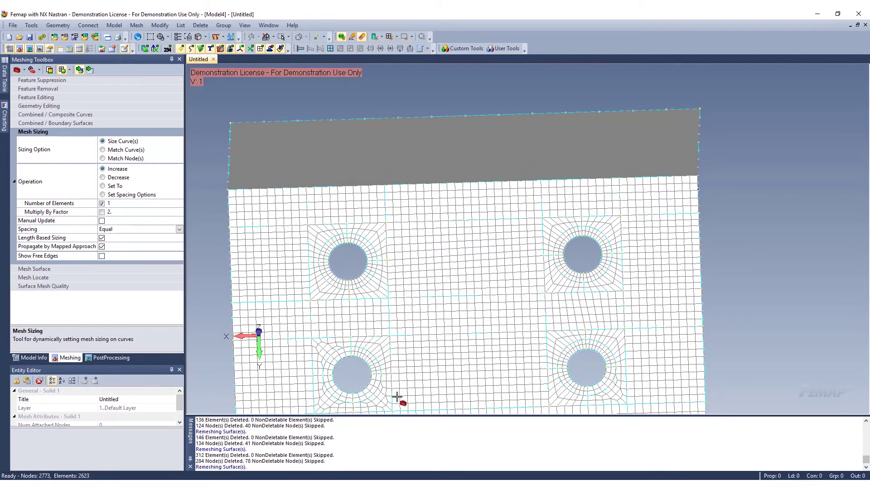
{"action": "left_click", "coordinate": [391, 399]}
{"action": "left_click", "coordinate": [315, 397]}
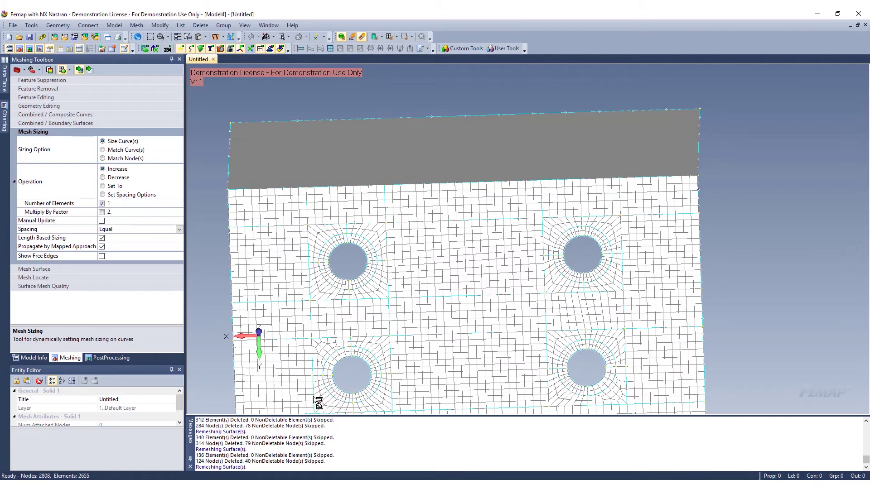
{"action": "left_click", "coordinate": [313, 359]}
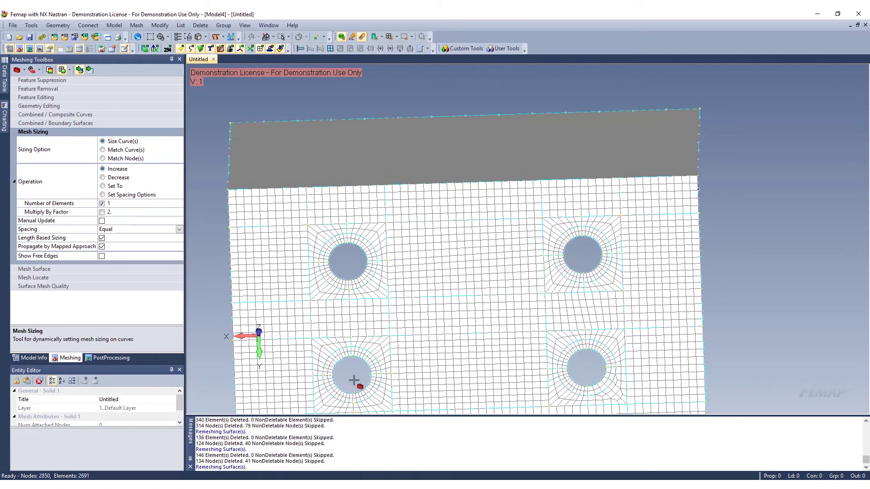
{"action": "left_click", "coordinate": [626, 397]}
Add three elements to the radial curve between the washer and the pad boundary at the rear +X hole, one at a time.
{"action": "scroll", "coordinate": [634, 272], "scroll_direction": "down", "scroll_amount": 2}
{"action": "middle_click_drag", "start_coordinate": [632, 288], "coordinate": [627, 334]}
{"action": "scroll", "coordinate": [434, 374], "scroll_direction": "up", "scroll_amount": 1}
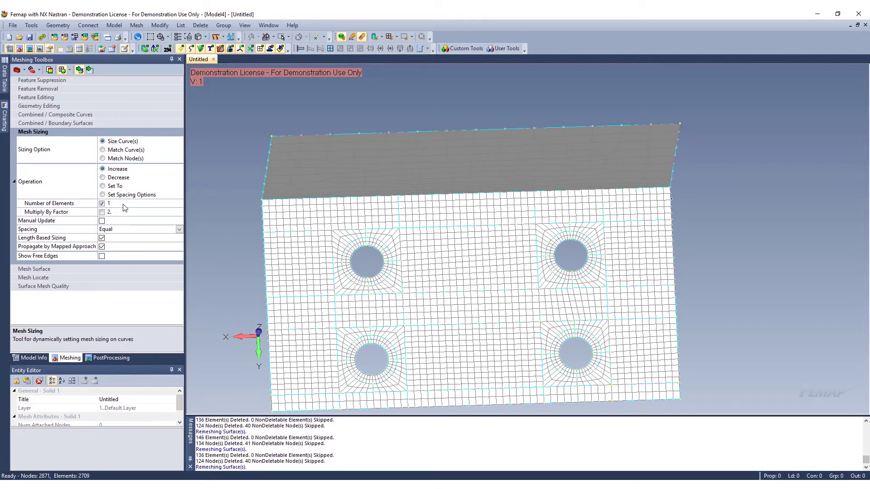
{"action": "left_click", "coordinate": [398, 261]}
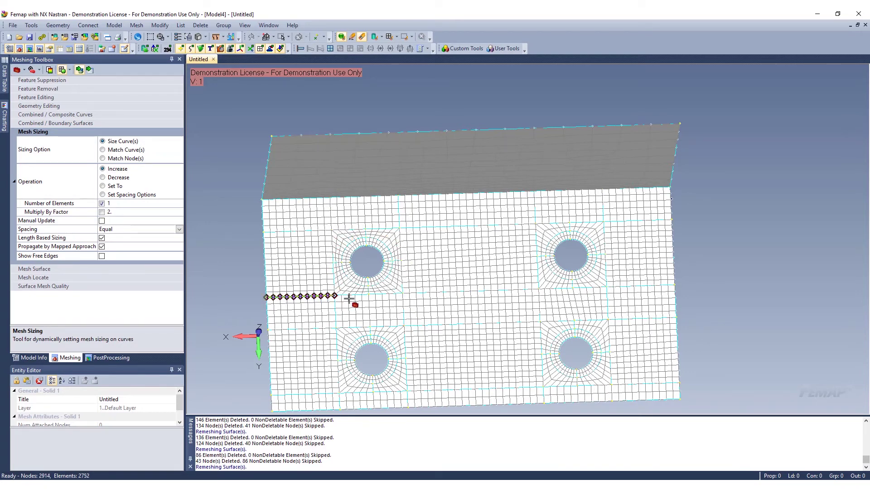
{"action": "left_click", "coordinate": [399, 260]}
{"action": "left_click", "coordinate": [400, 261]}
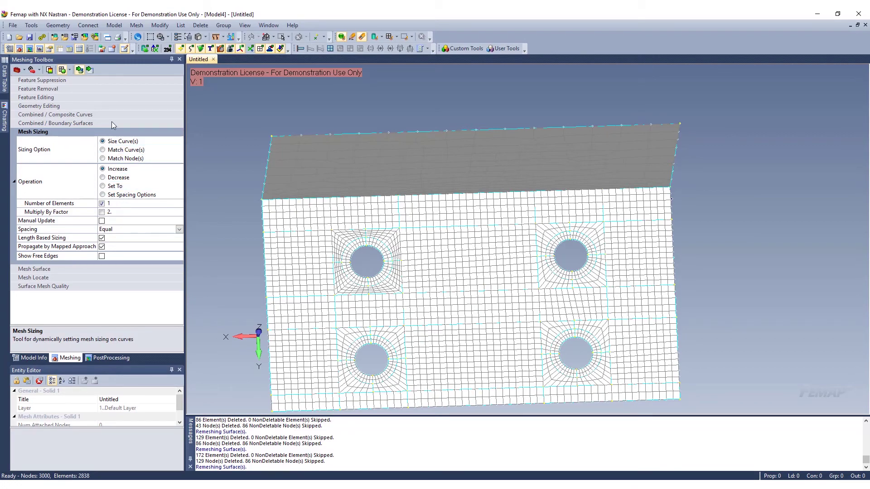
Combine the curve segments along the bend edge into one composite curve with Add Curves, merging to existing and combining surfaces.
{"action": "middle_click_drag", "start_coordinate": [585, 362], "coordinate": [570, 268]}
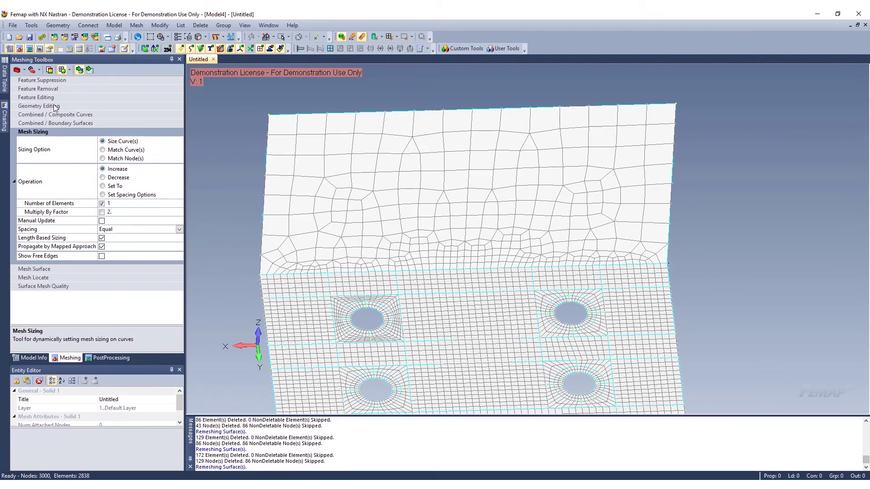
{"action": "left_click", "coordinate": [82, 116]}
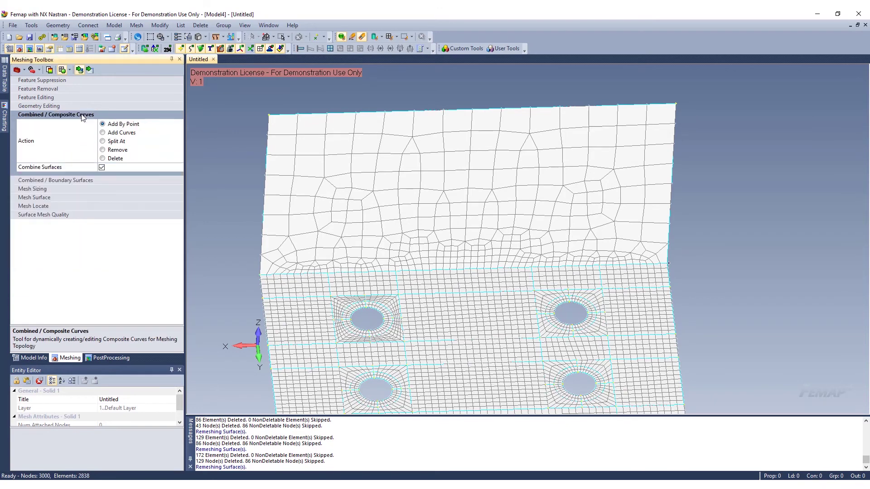
{"action": "left_click", "coordinate": [148, 132]}
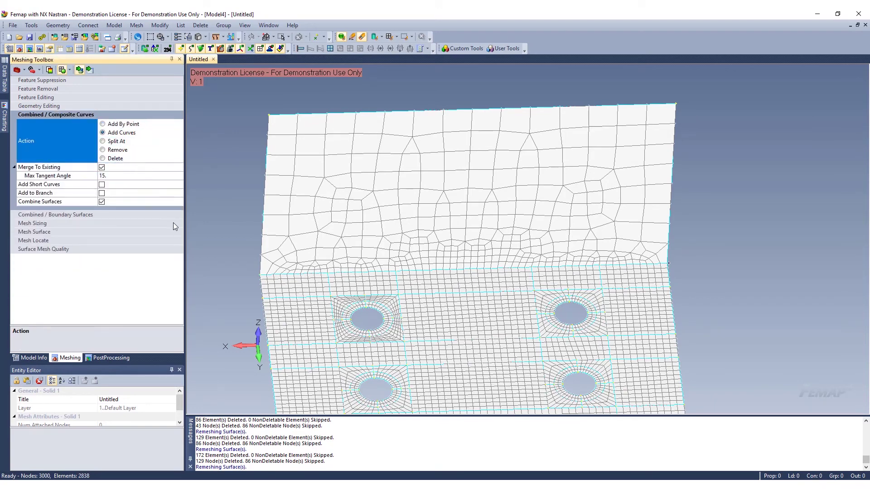
{"action": "left_click", "coordinate": [305, 273]}
{"action": "left_click", "coordinate": [352, 272]}
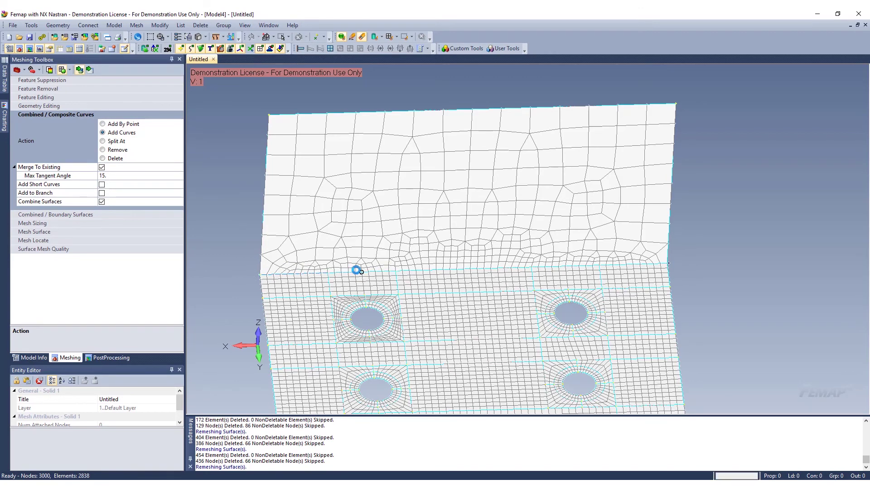
{"action": "left_click", "coordinate": [522, 271]}
{"action": "left_click", "coordinate": [566, 271]}
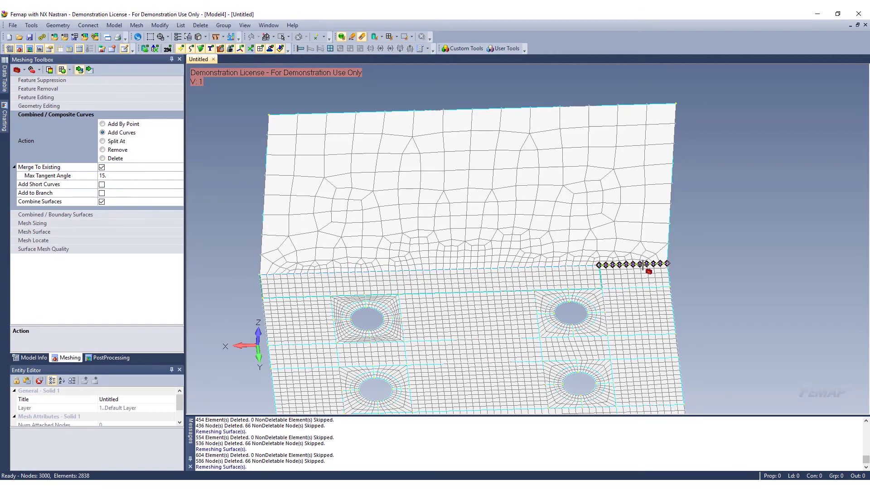
{"action": "left_click", "coordinate": [635, 268]}
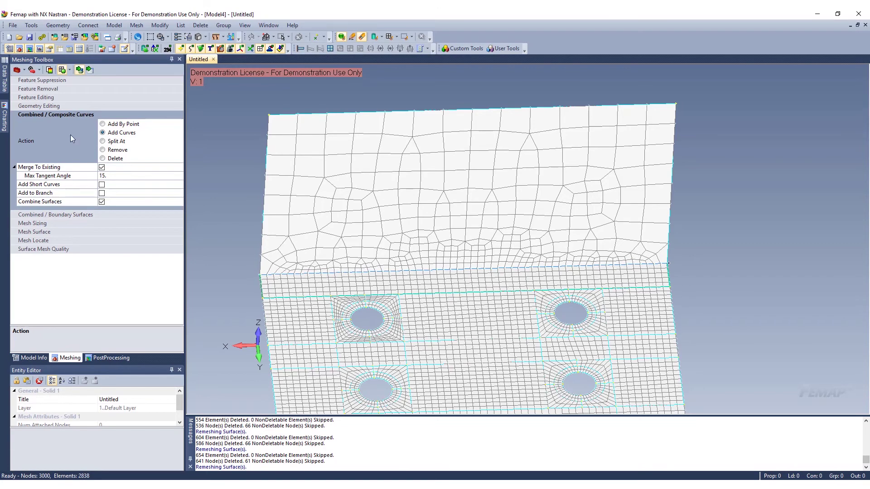
Match the mesh sizing of the upright flange's free edge to the composite curve along the bend edge.
{"action": "left_click", "coordinate": [48, 224]}
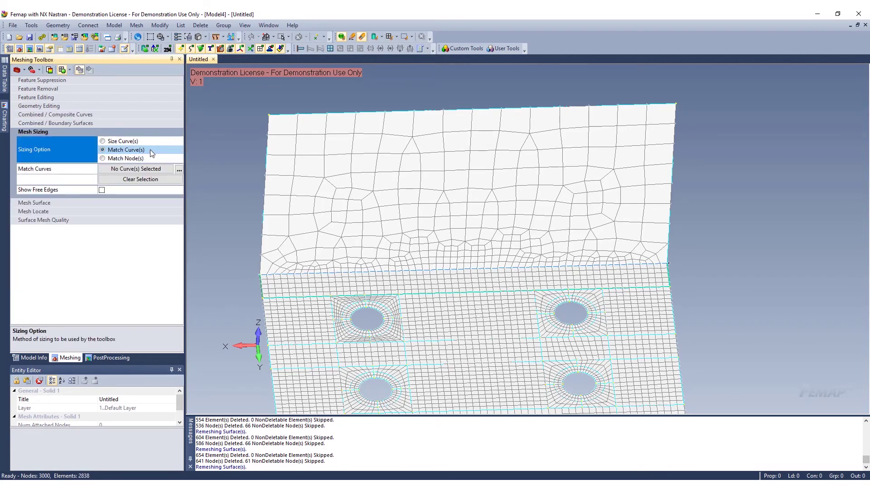
{"action": "left_click", "coordinate": [179, 170]}
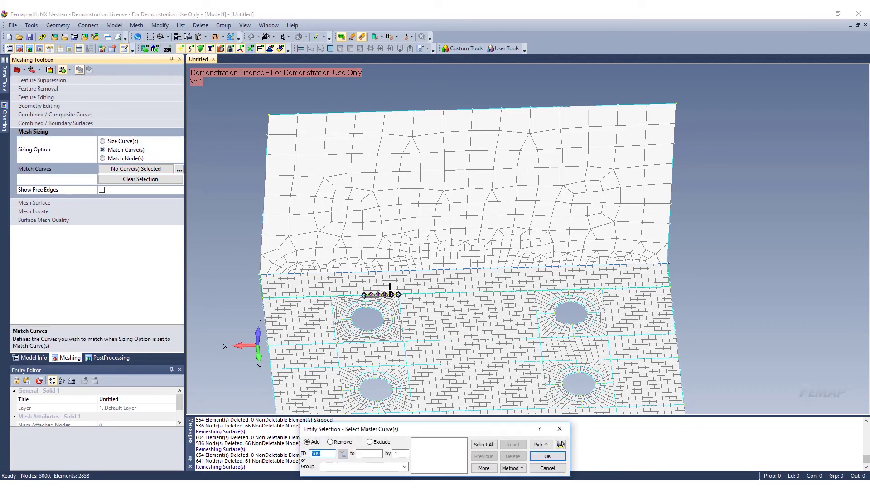
{"action": "left_click", "coordinate": [462, 268]}
{"action": "left_click", "coordinate": [553, 456]}
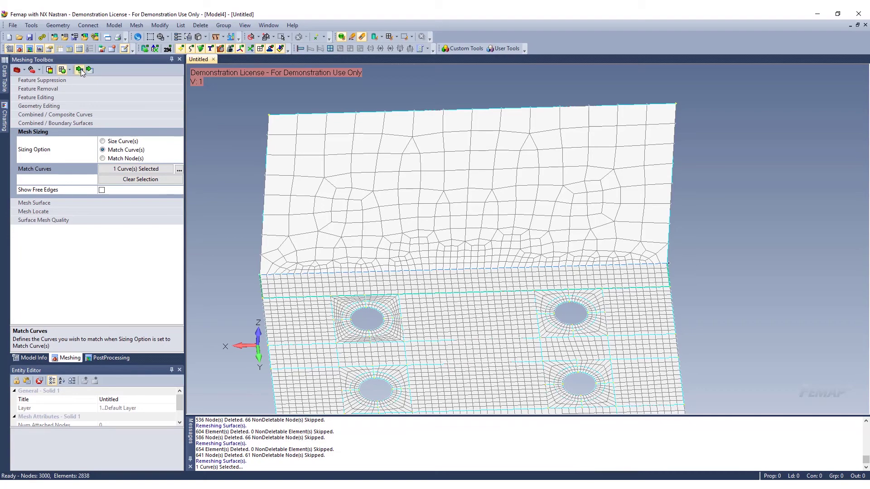
{"action": "left_click", "coordinate": [422, 119]}
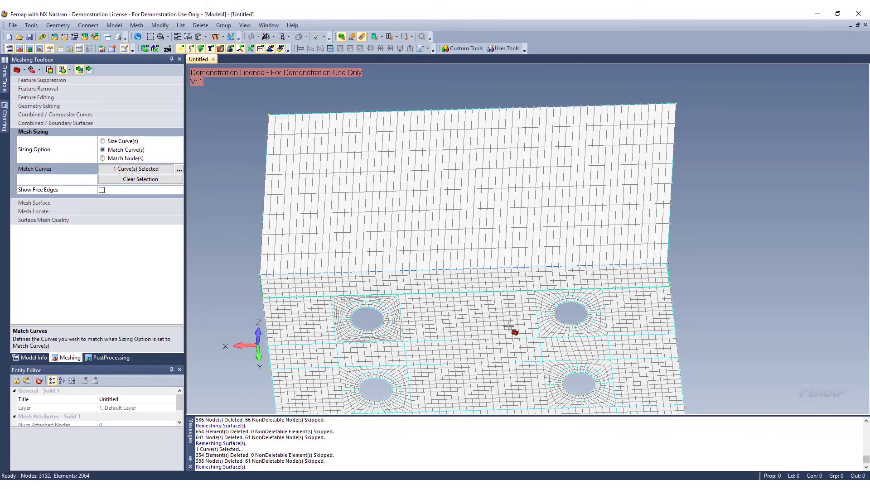
{"action": "middle_click_drag", "start_coordinate": [472, 132], "coordinate": [589, 313]}
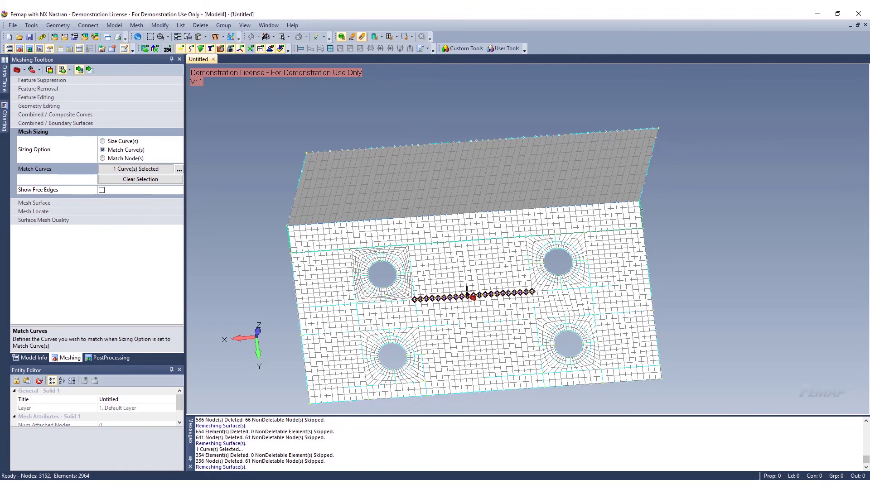
{"action": "middle_click_drag", "start_coordinate": [467, 293], "coordinate": [491, 302]}
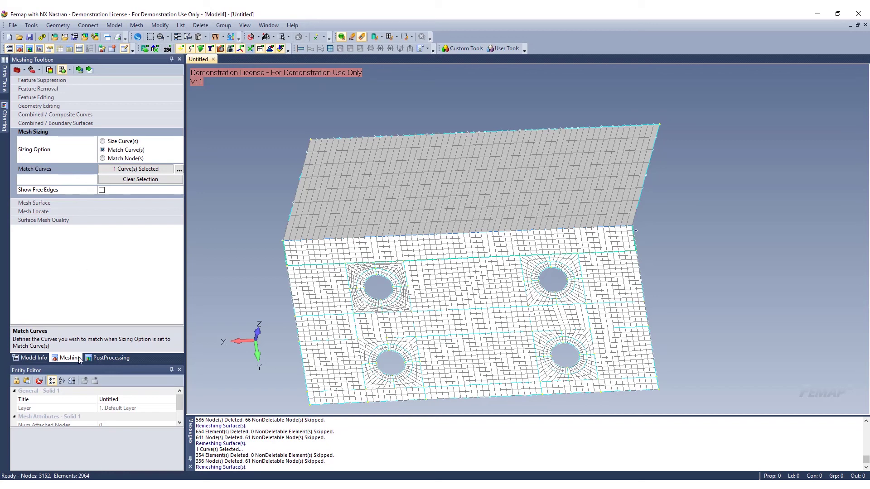
{"action": "left_click", "coordinate": [72, 123]}
{"action": "left_click", "coordinate": [78, 115]}
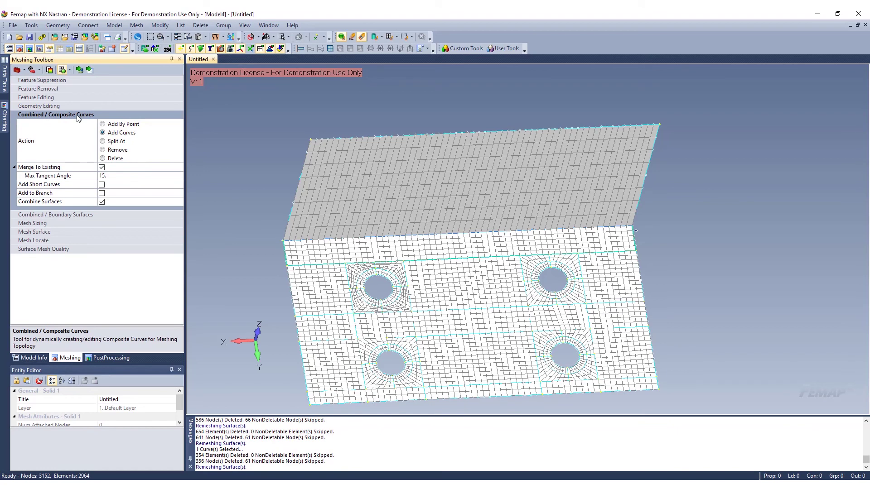